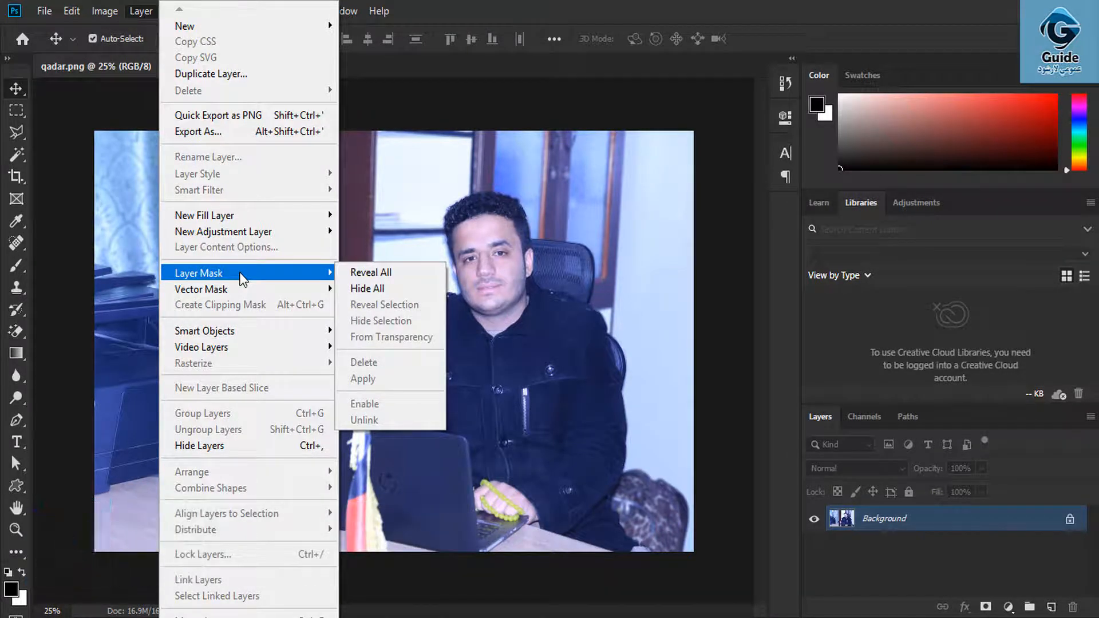
# - Look over the Layer > Vector Mask options, then bring up the shape-drawing tools list
pyautogui.moveTo(233, 297)
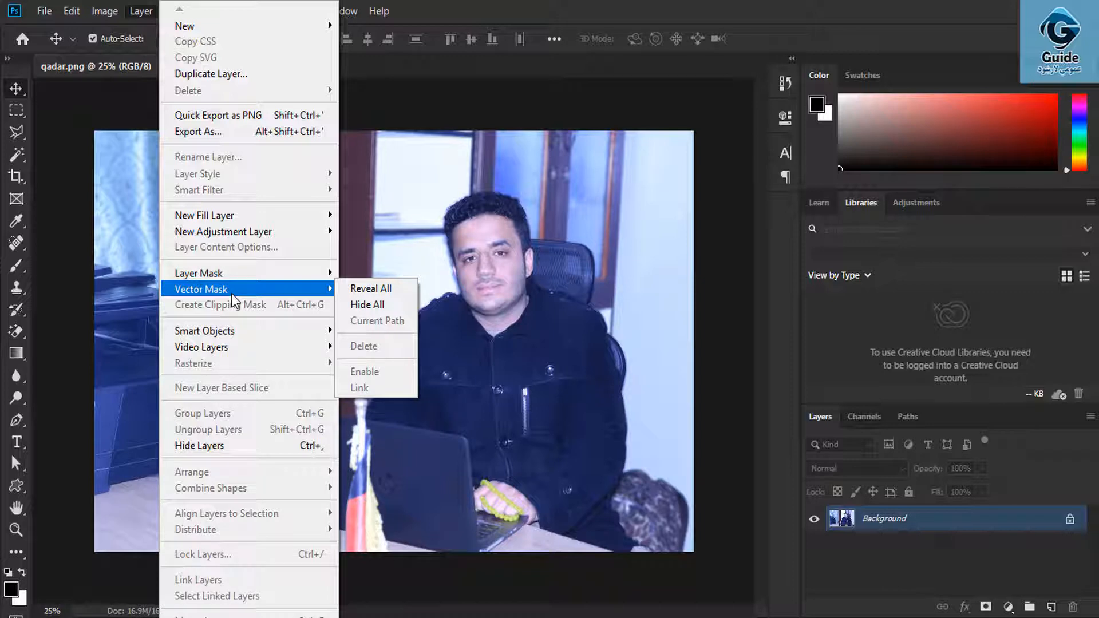
pyautogui.click(13, 489)
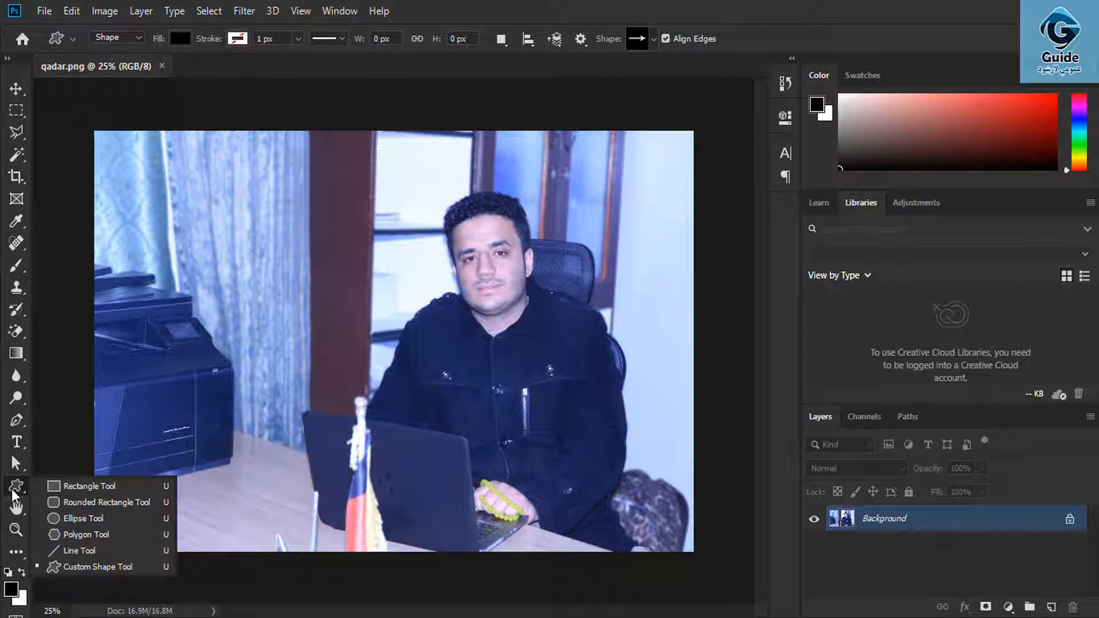
# - Add a Reveal All vector mask to the photo, converting it to Layer 0
pyautogui.click(140, 11)
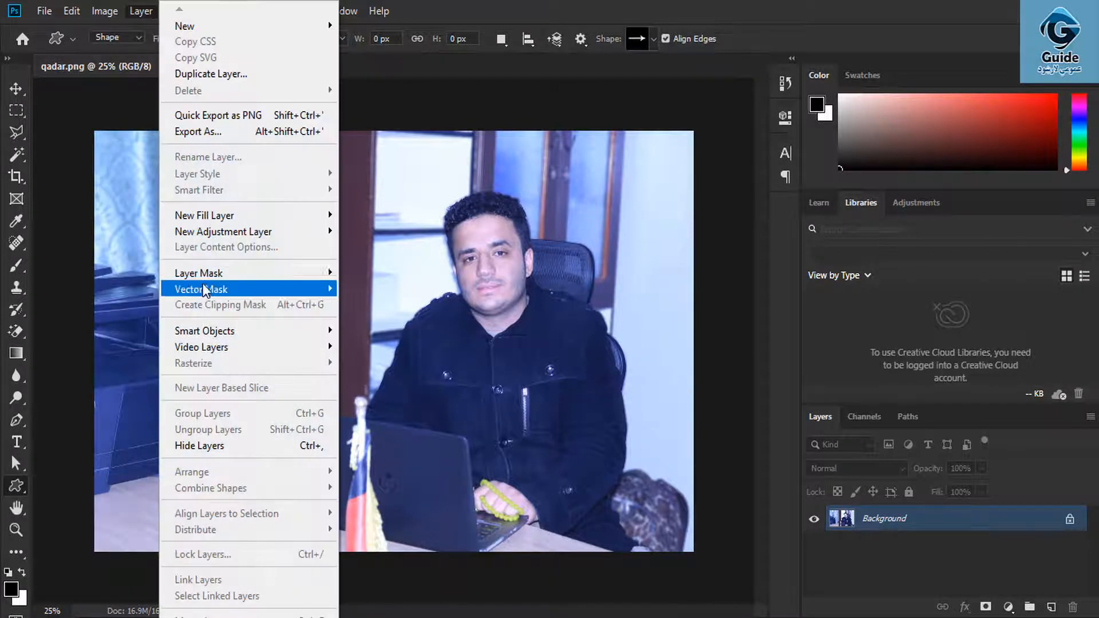
pyautogui.moveTo(212, 289)
pyautogui.click(372, 289)
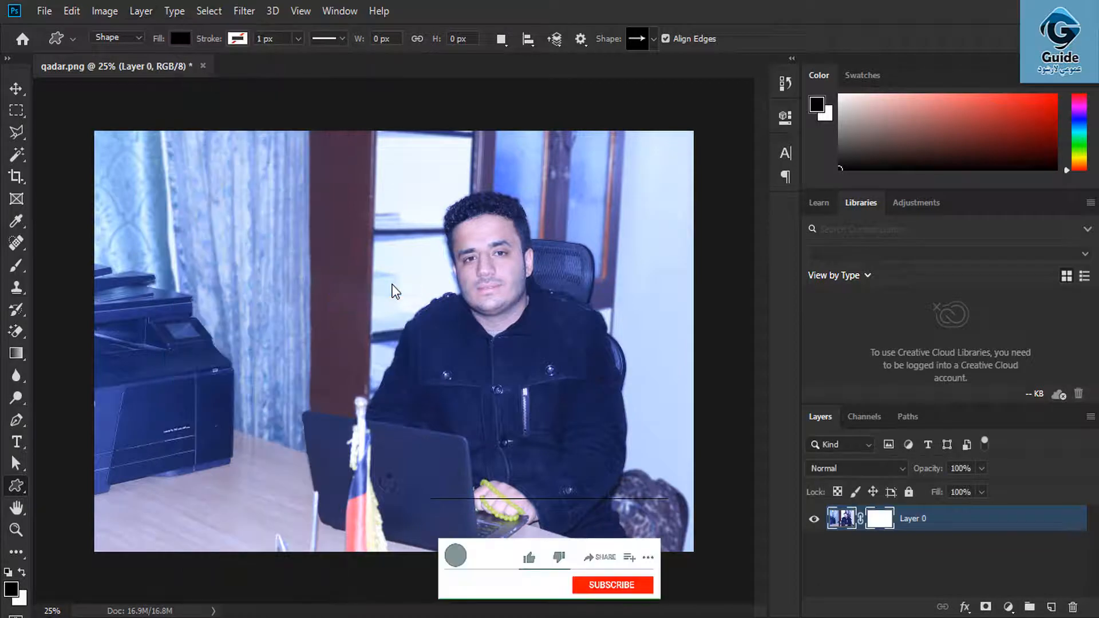
# - Select the Rounded Rectangle tool, undo a test shape, and switch the tool mode to Path
pyautogui.rightClick(16, 485)
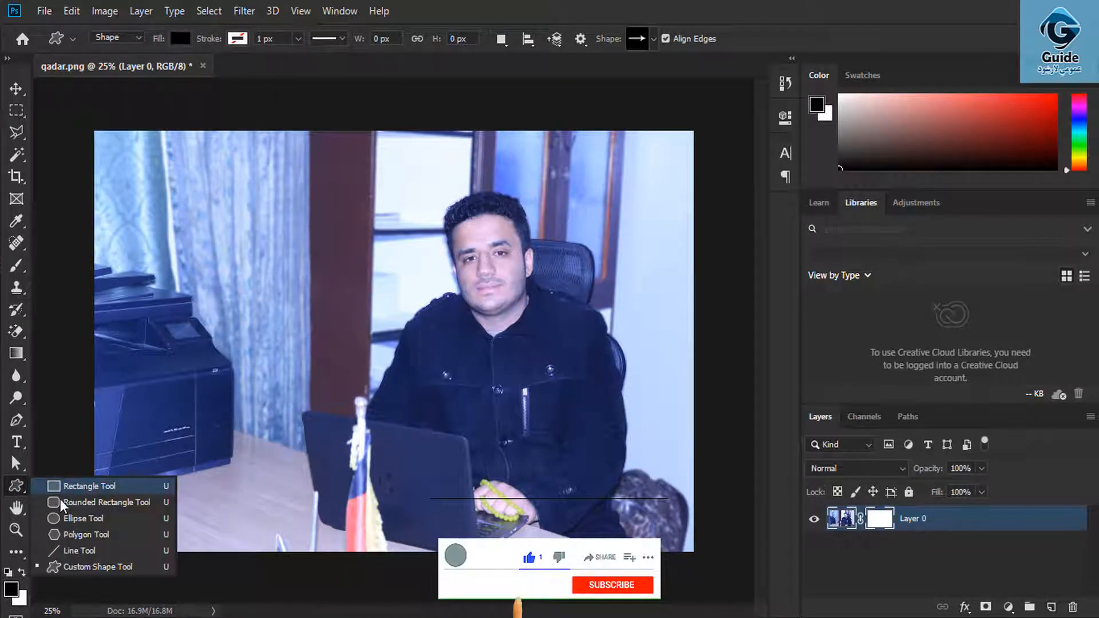
pyautogui.click(63, 517)
pyautogui.moveTo(328, 204); pyautogui.dragTo(590, 453)
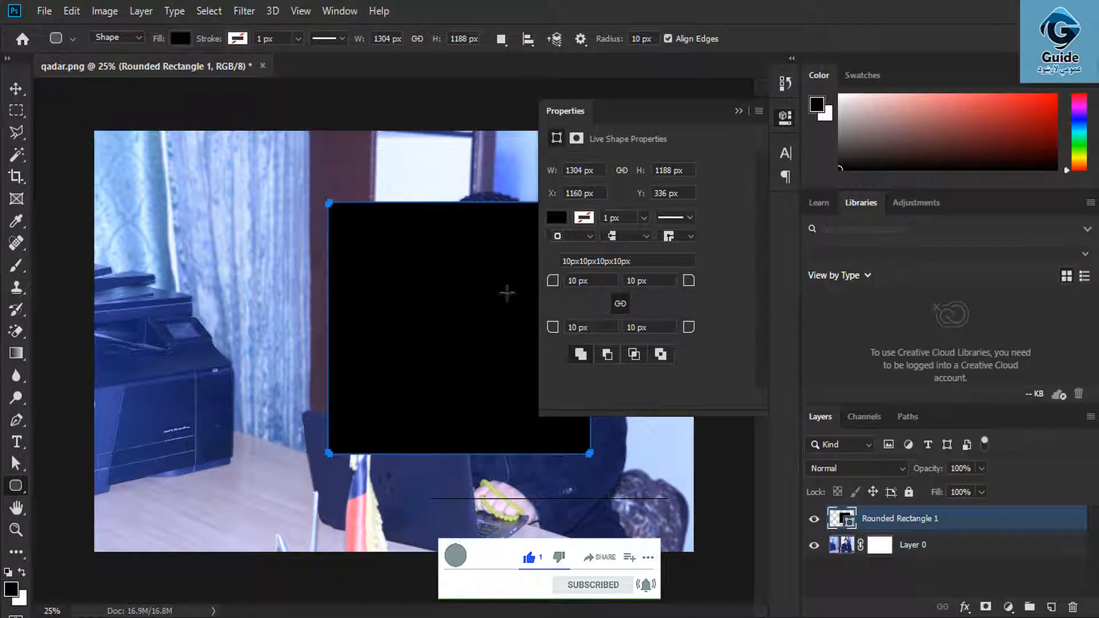
pyautogui.hotkey('ctrl', 'z')
pyautogui.click(121, 38)
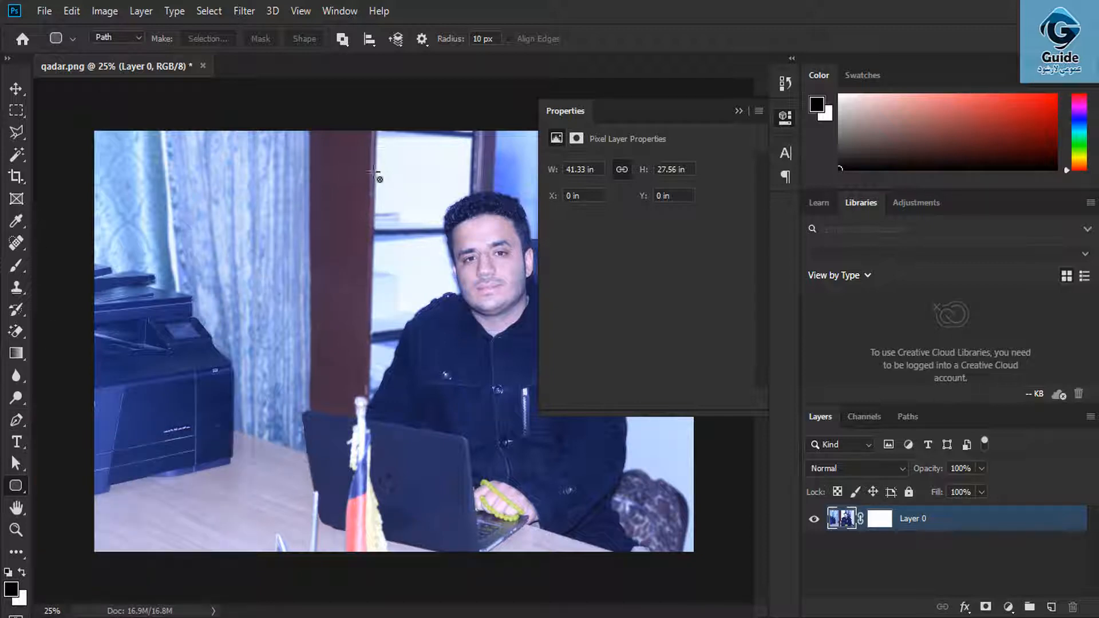
# - Mask the photo to a 10 px rounded-rectangle path around the man's head and torso
pyautogui.moveTo(372, 171); pyautogui.dragTo(580, 425)
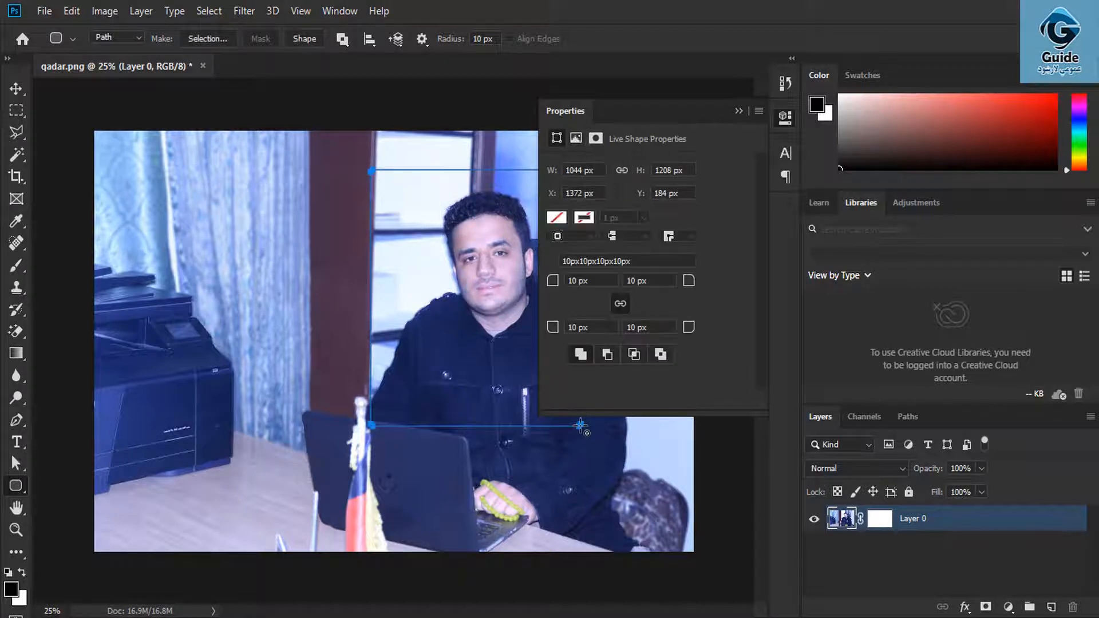
pyautogui.click(738, 112)
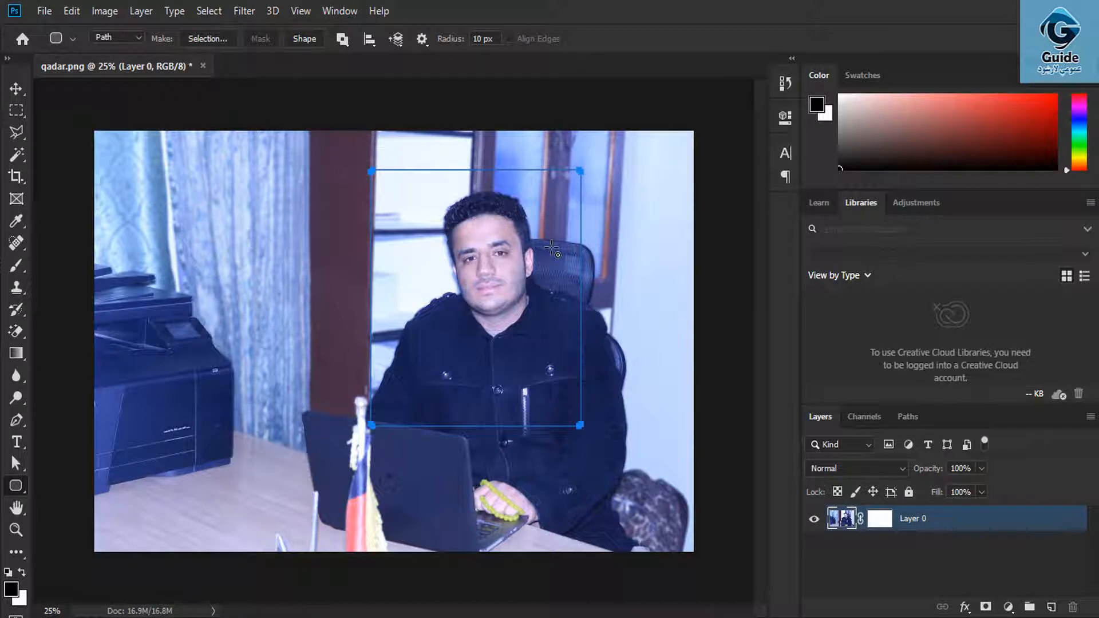
pyautogui.press('Escape')
pyautogui.click(879, 519)
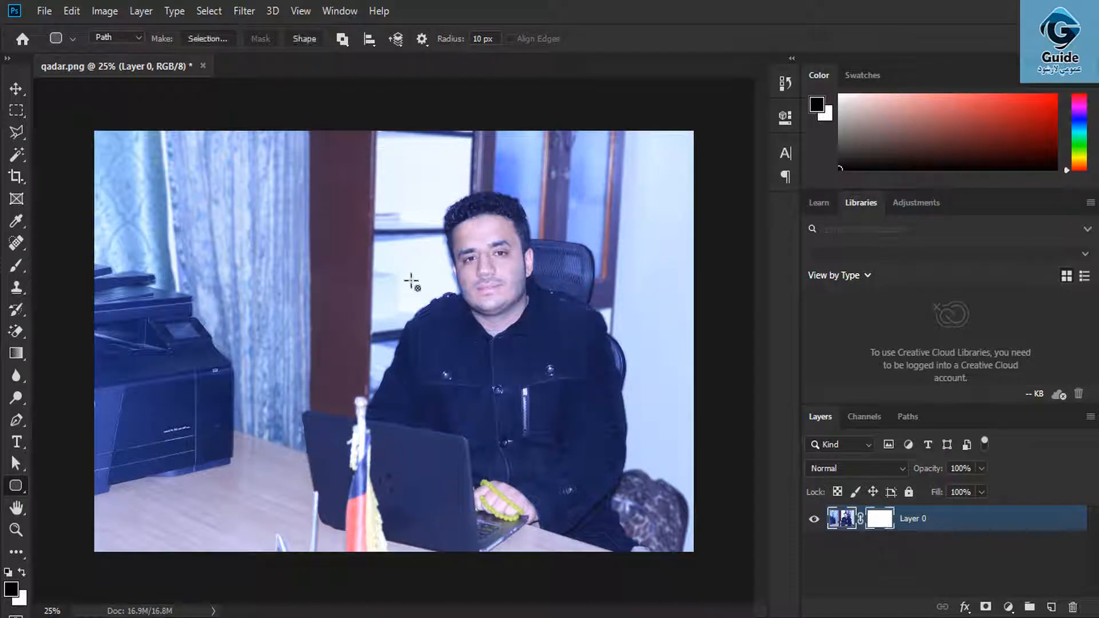
pyautogui.moveTo(378, 203); pyautogui.dragTo(648, 446)
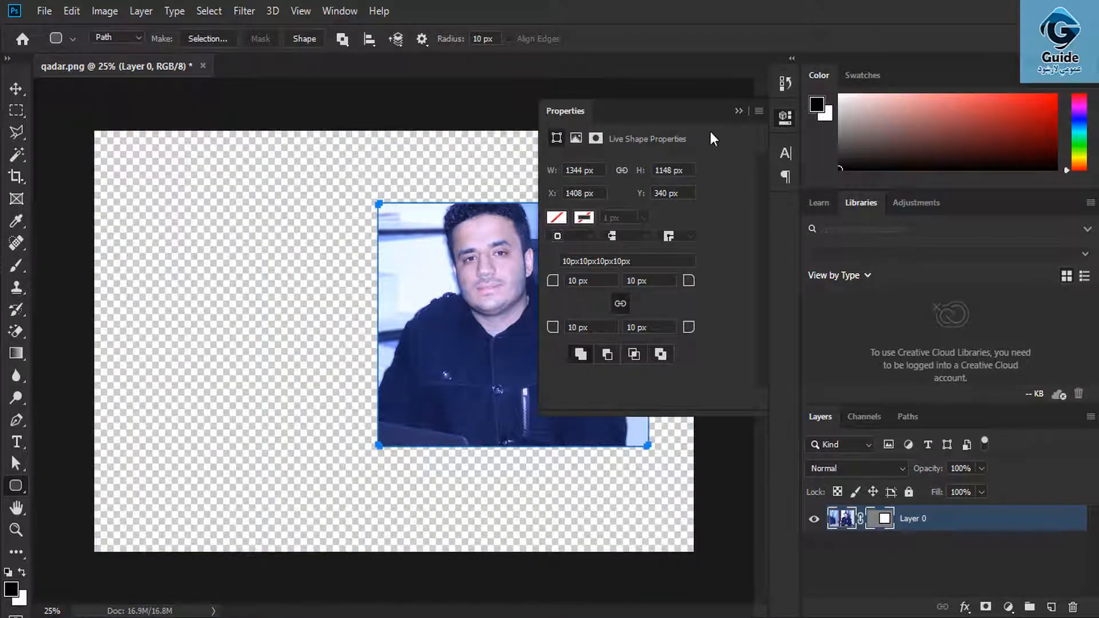
pyautogui.click(738, 112)
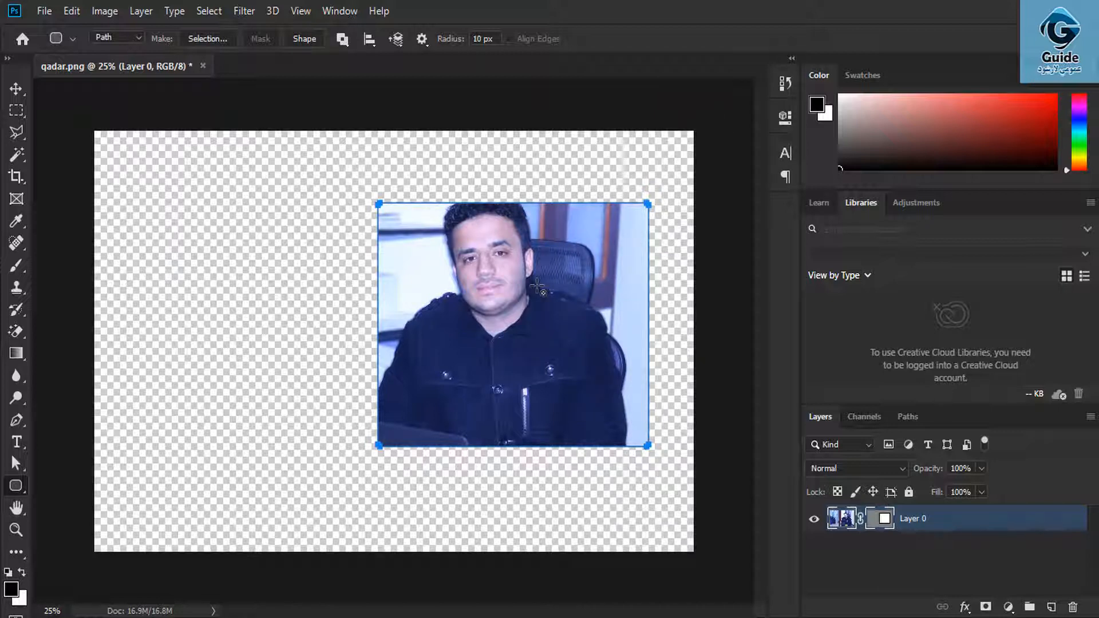
pyautogui.click(16, 88)
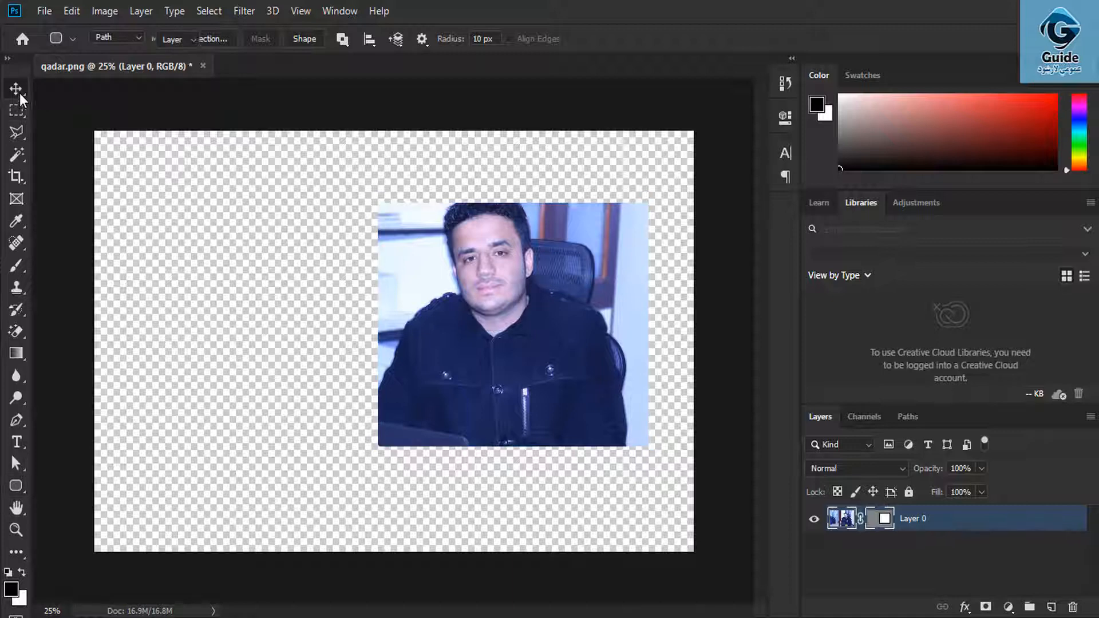
# - Move the masked portrait right of centre, then unlink the photo and shift it upward inside the mask
pyautogui.moveTo(436, 250); pyautogui.dragTo(173, 182)
pyautogui.moveTo(310, 284); pyautogui.dragTo(382, 339)
pyautogui.click(146, 5)
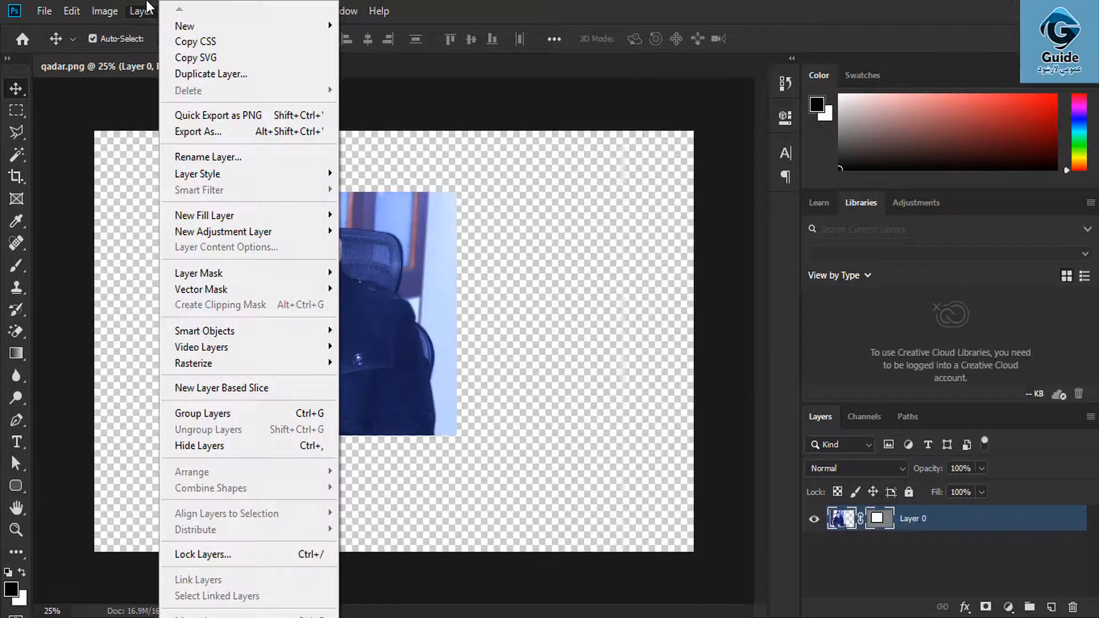
pyautogui.click(146, 5)
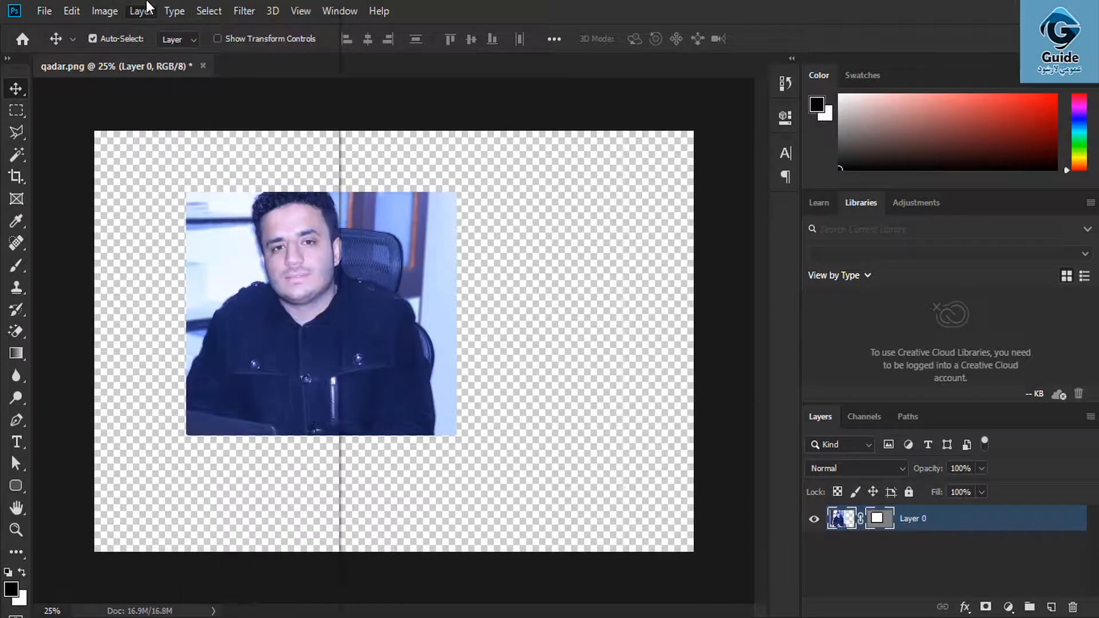
pyautogui.click(840, 518)
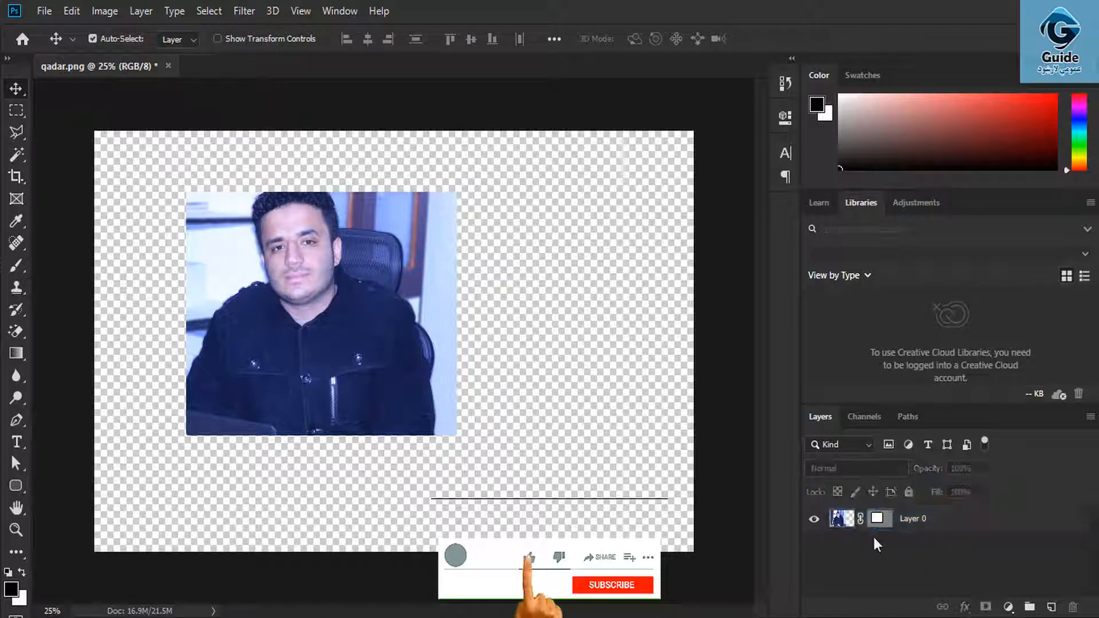
pyautogui.moveTo(413, 252); pyautogui.dragTo(593, 271)
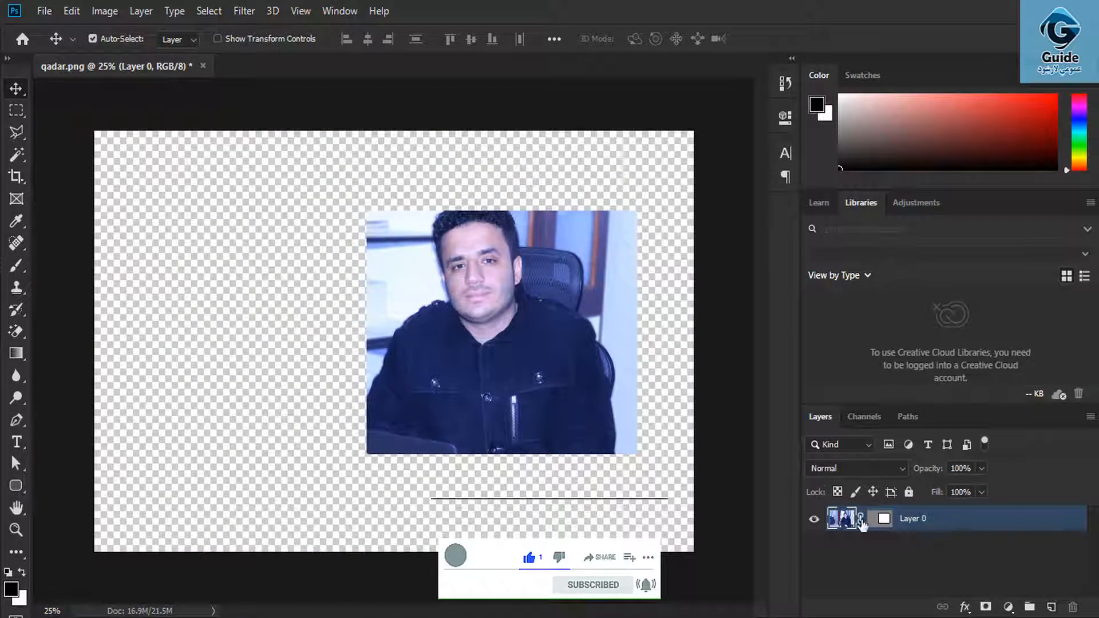
pyautogui.click(860, 519)
pyautogui.moveTo(573, 375); pyautogui.dragTo(461, 297)
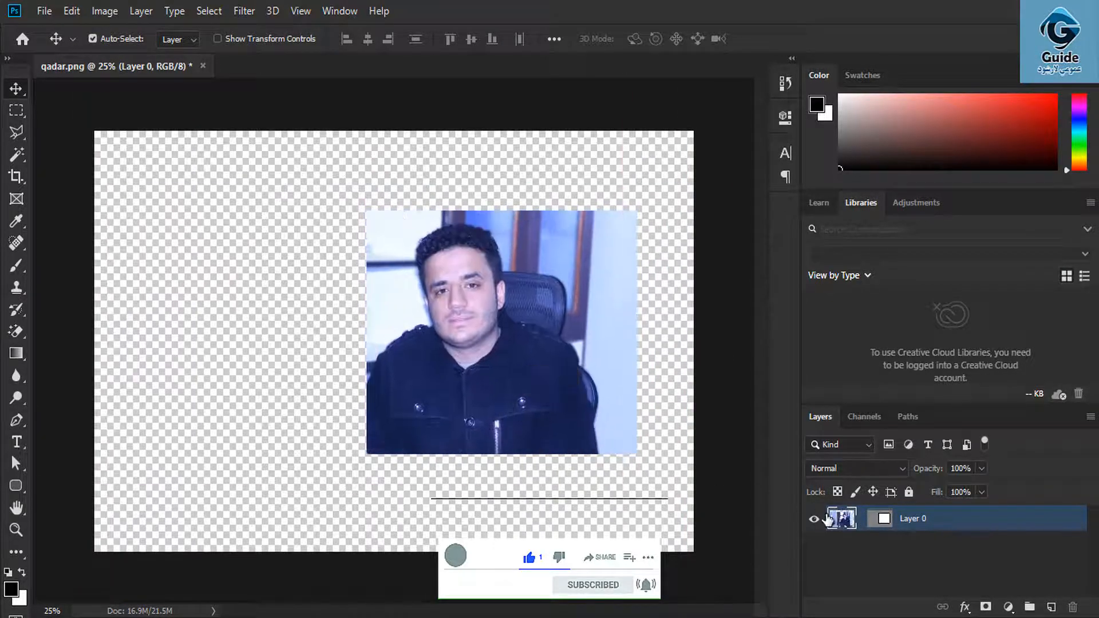
# - Undo the masking and moves back to the full office photo on the locked Background layer
pyautogui.click(150, 13)
pyautogui.moveTo(254, 288)
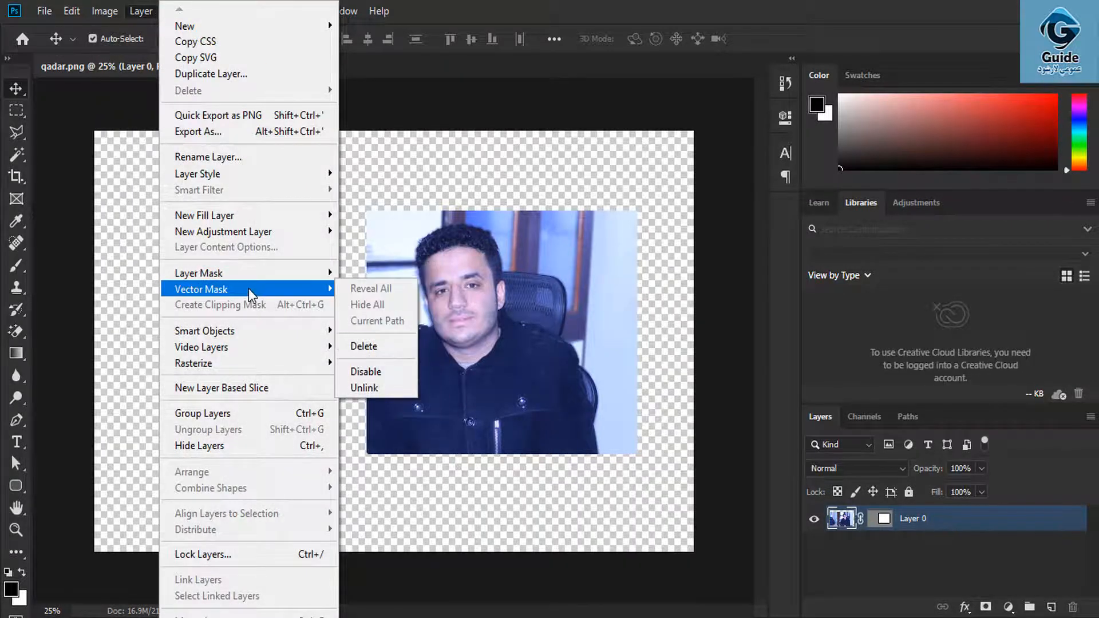
pyautogui.click(543, 355)
pyautogui.hotkey('ctrl', 'z')
pyautogui.hotkey('ctrl', 'z')
pyautogui.hotkey('ctrl', 'z')
pyautogui.hotkey('ctrl', 'z')
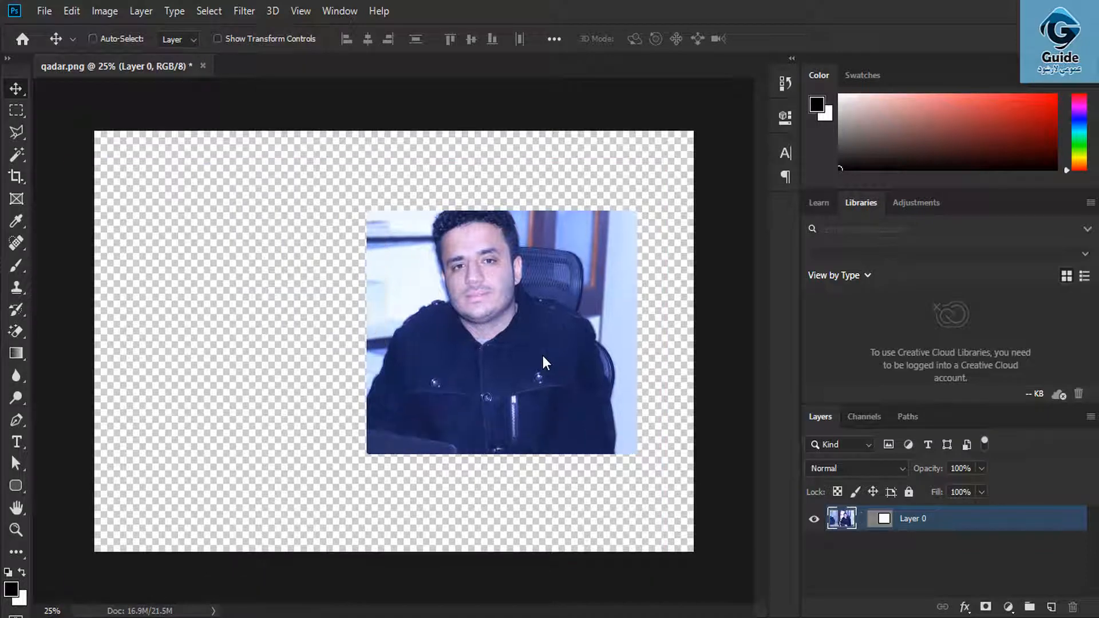
pyautogui.hotkey('ctrl', 'z')
pyautogui.hotkey('ctrl', 'z')
pyautogui.hotkey('ctrl', 'z')
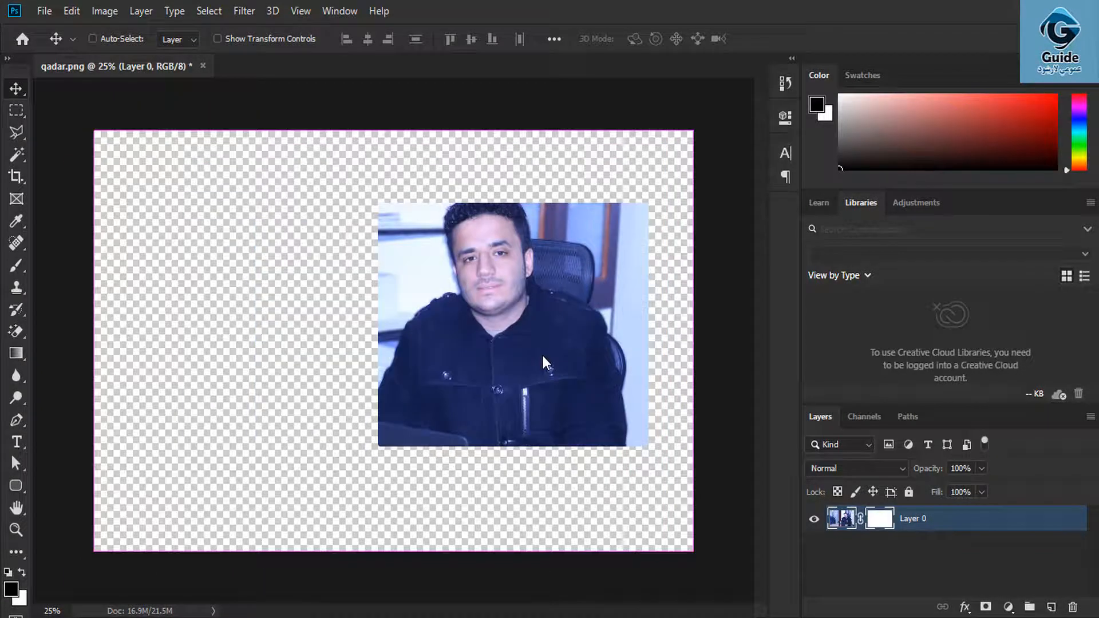
pyautogui.click(141, 11)
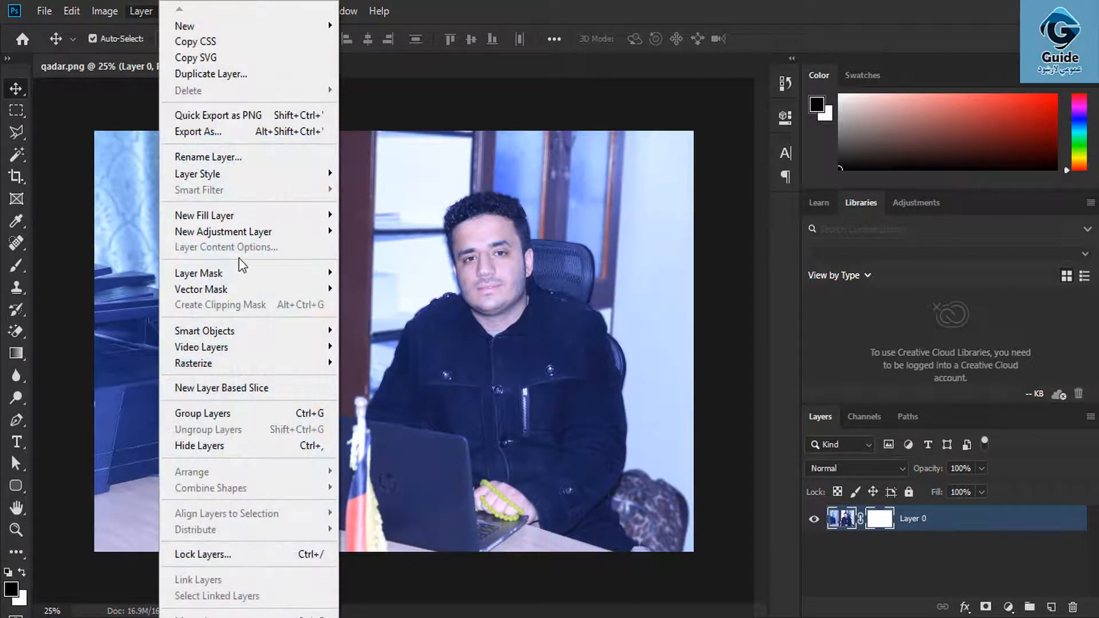
pyautogui.moveTo(245, 292)
pyautogui.click(517, 298)
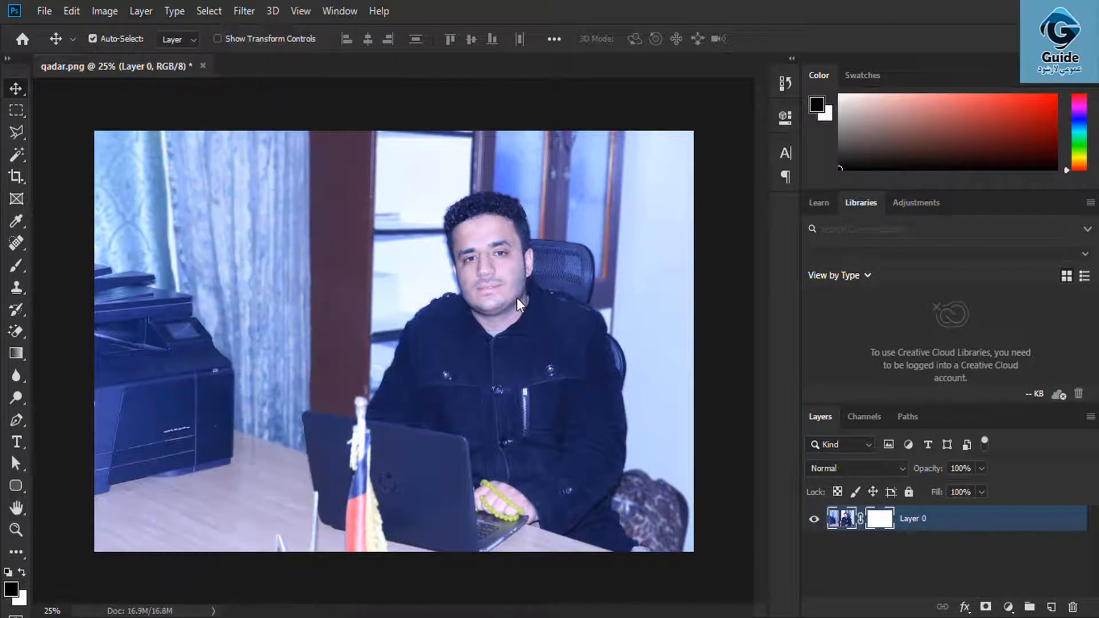
pyautogui.hotkey('ctrl', 'z')
pyautogui.hotkey('ctrl', 'z')
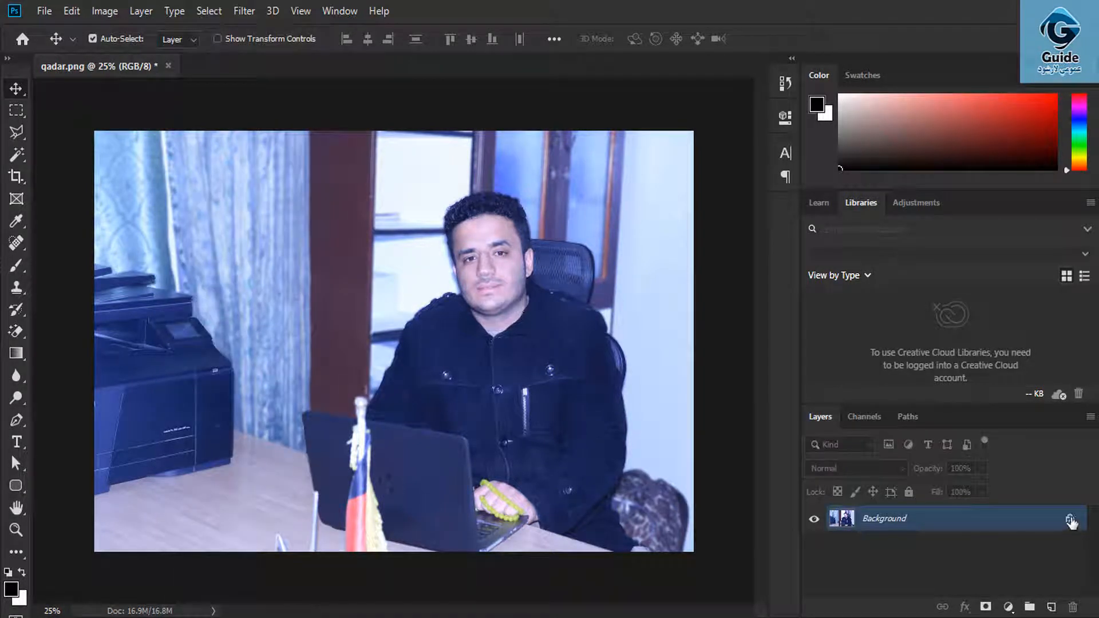
pyautogui.click(1070, 518)
pyautogui.click(140, 11)
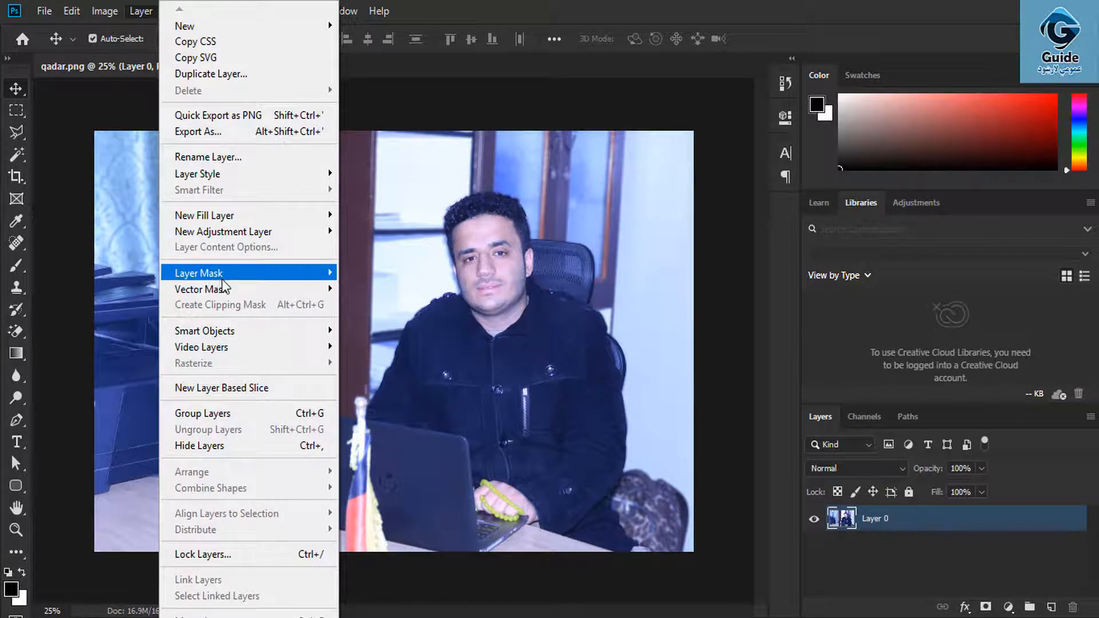
pyautogui.moveTo(240, 290)
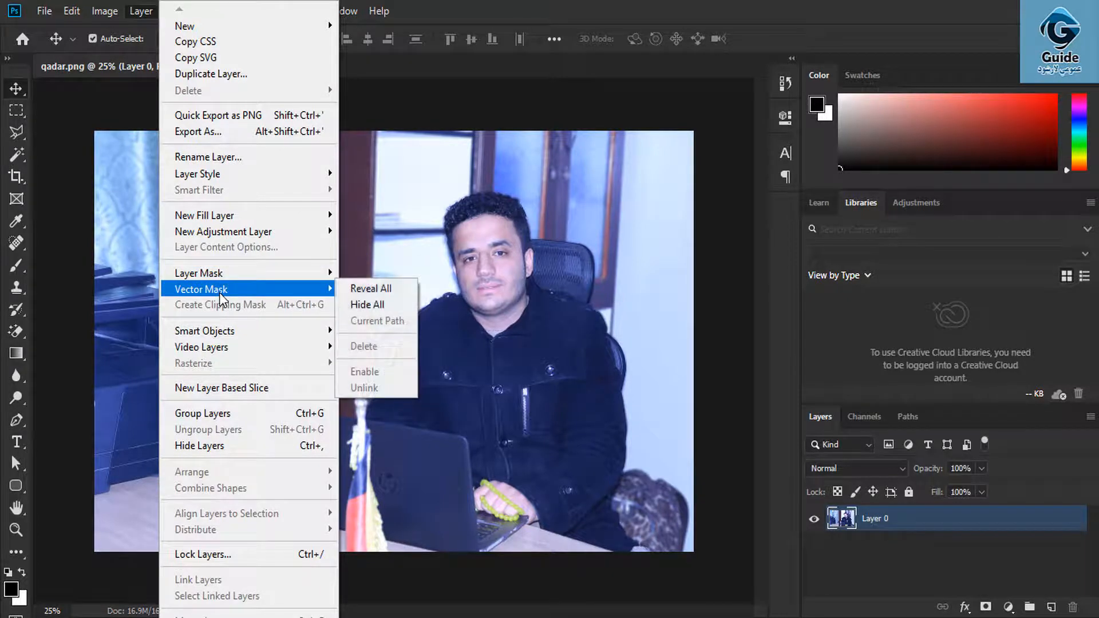
pyautogui.click(395, 305)
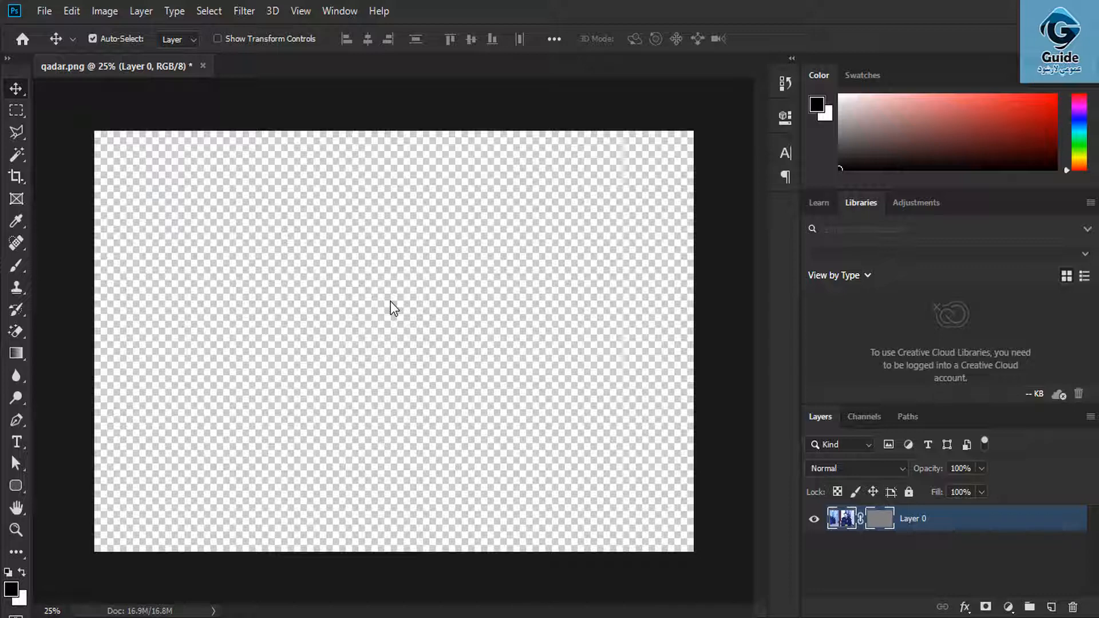
pyautogui.hotkey('ctrl', 'z')
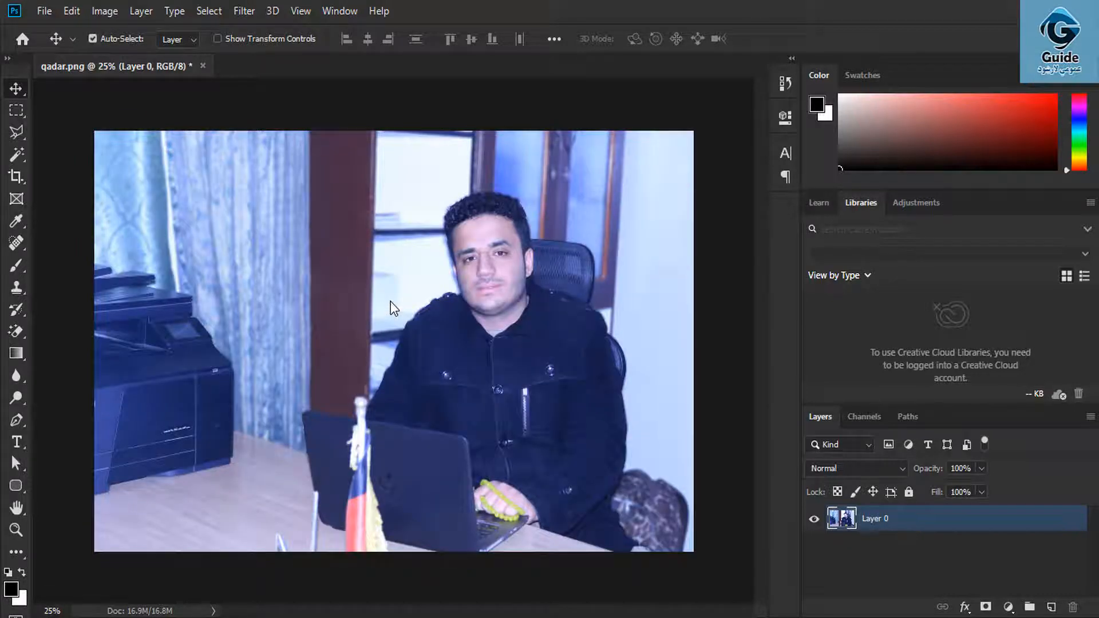
pyautogui.click(141, 11)
pyautogui.moveTo(240, 289)
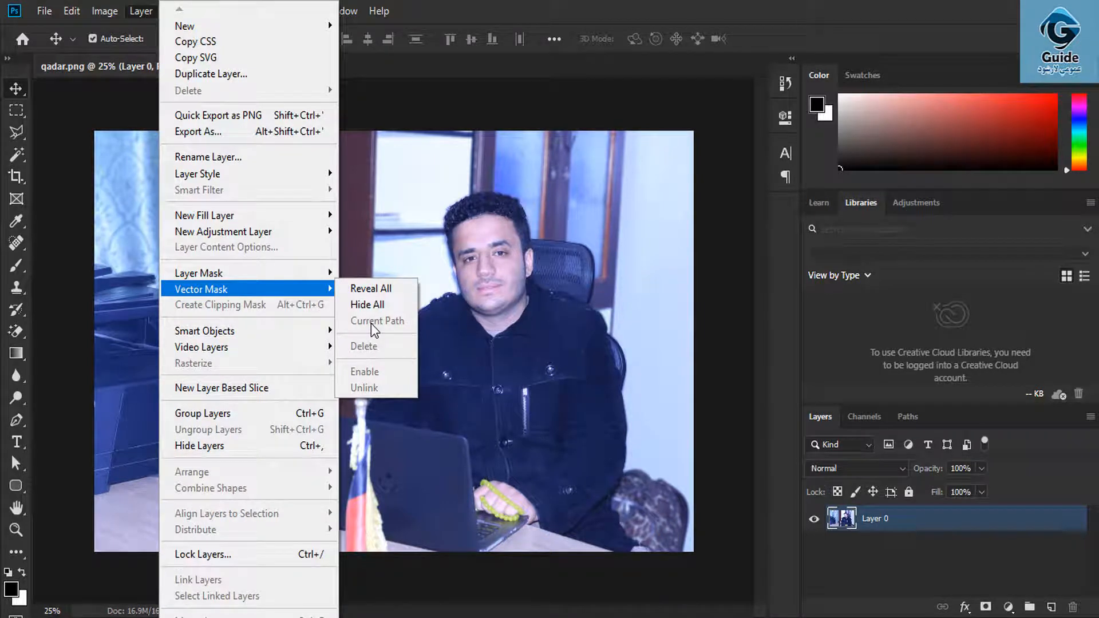
pyautogui.click(549, 269)
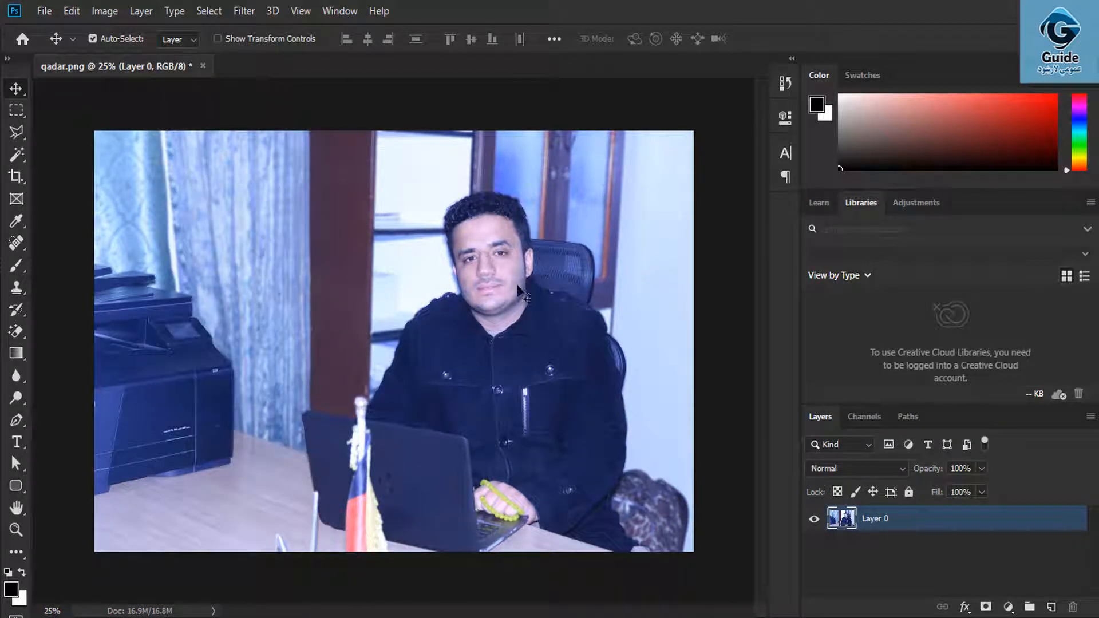
# - Select the standard Pen Tool set to Path mode
pyautogui.click(22, 418)
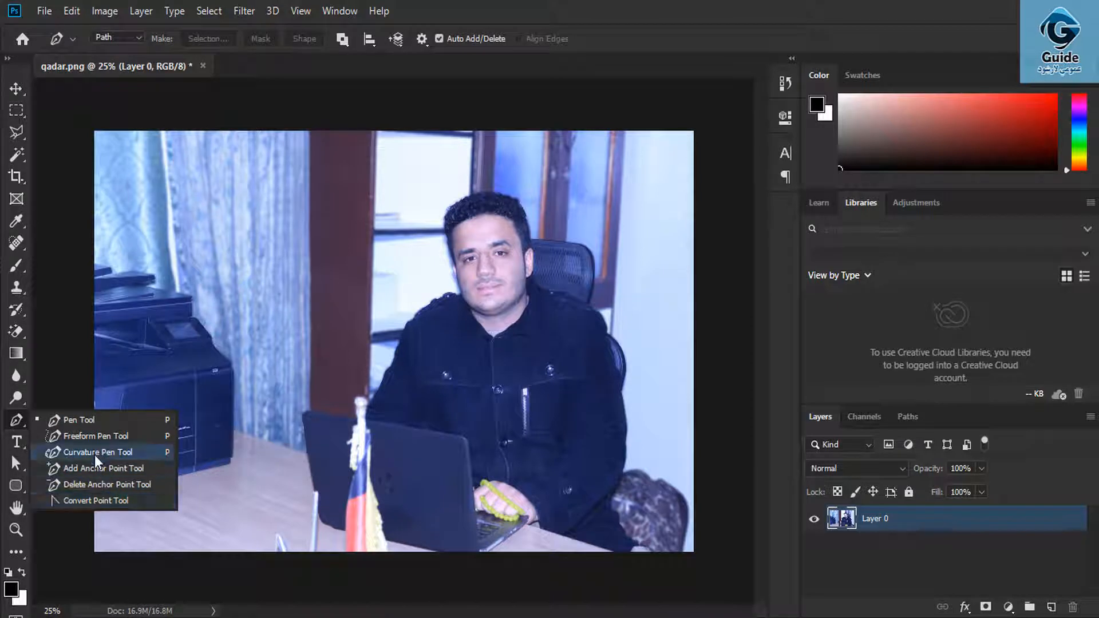
pyautogui.click(93, 420)
pyautogui.click(119, 39)
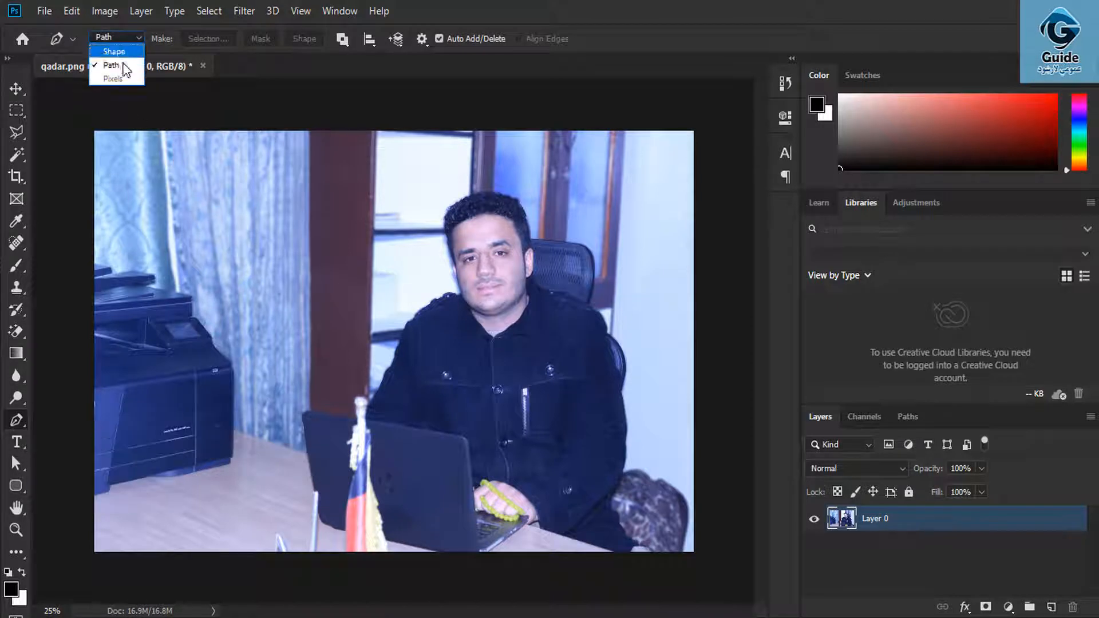
pyautogui.click(115, 68)
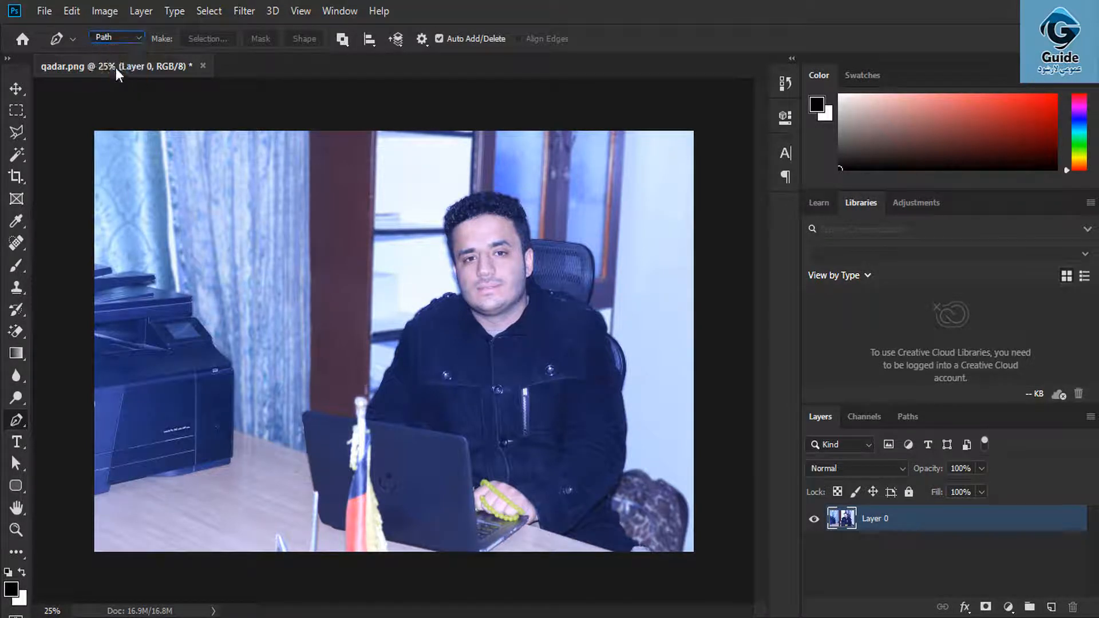
# - Trace a closed pen path around the man's head and top of his shoulder
pyautogui.click(439, 220)
pyautogui.click(454, 283)
pyautogui.click(465, 307)
pyautogui.click(495, 331)
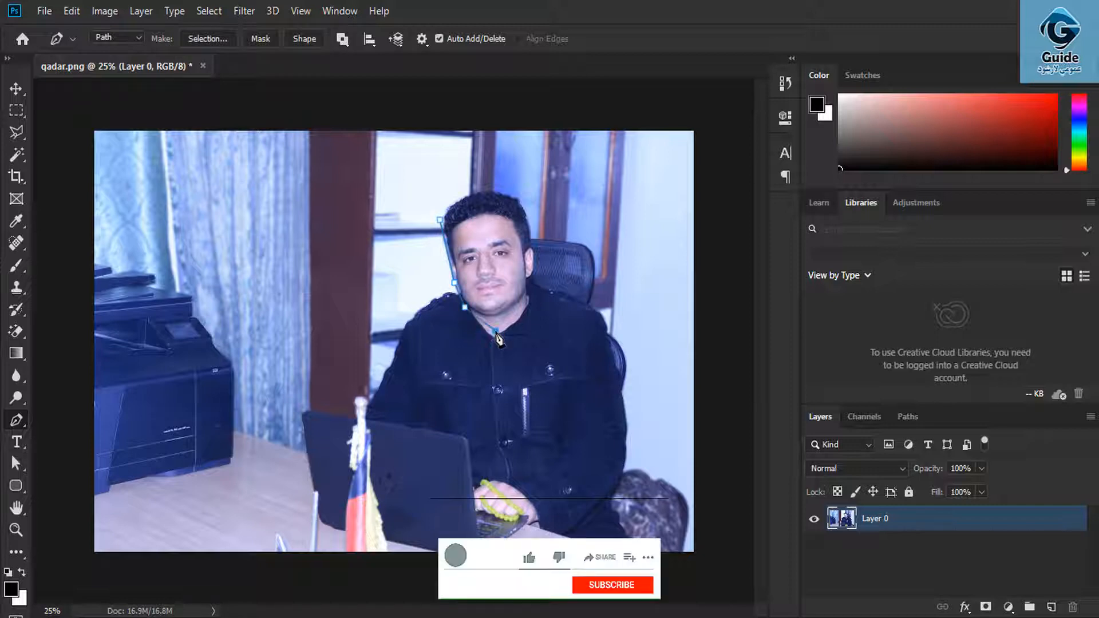
pyautogui.moveTo(557, 313); pyautogui.dragTo(564, 227)
pyautogui.click(549, 203)
pyautogui.click(527, 187)
pyautogui.click(483, 176)
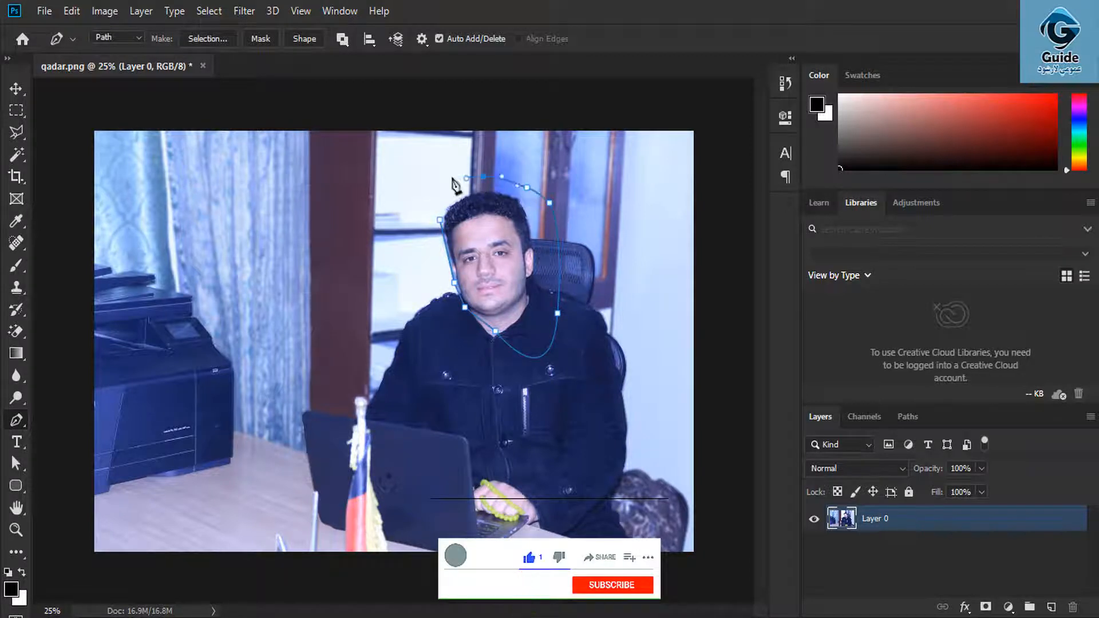
pyautogui.click(451, 178)
pyautogui.click(439, 220)
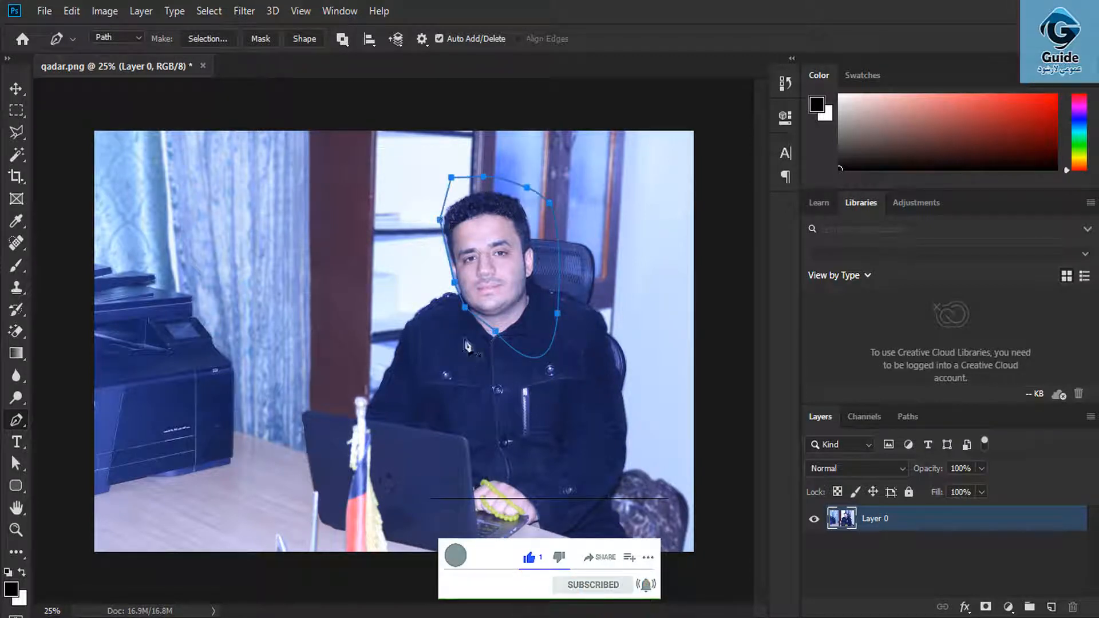
pyautogui.click(141, 11)
# - Create a vector mask from the current path so only the man's head remains visible
pyautogui.moveTo(246, 295)
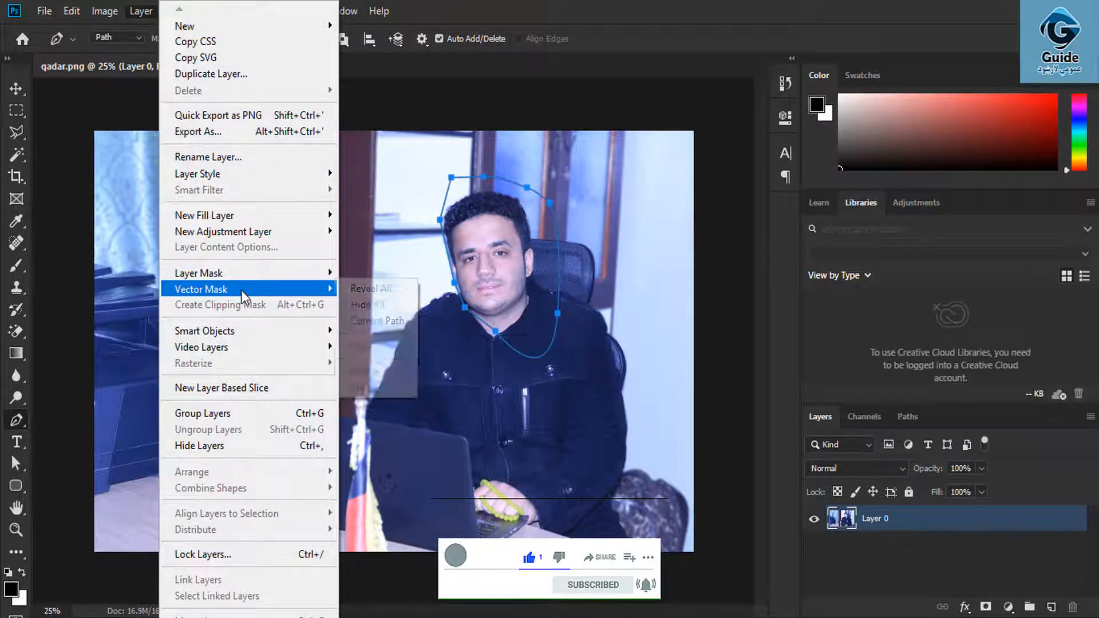
pyautogui.click(369, 319)
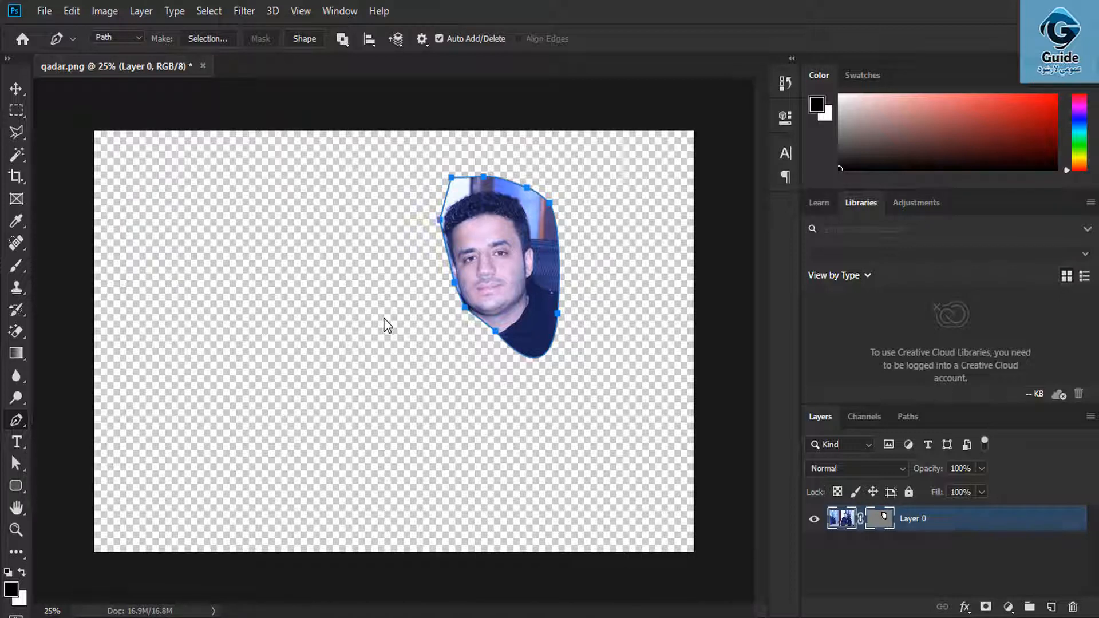
pyautogui.click(16, 88)
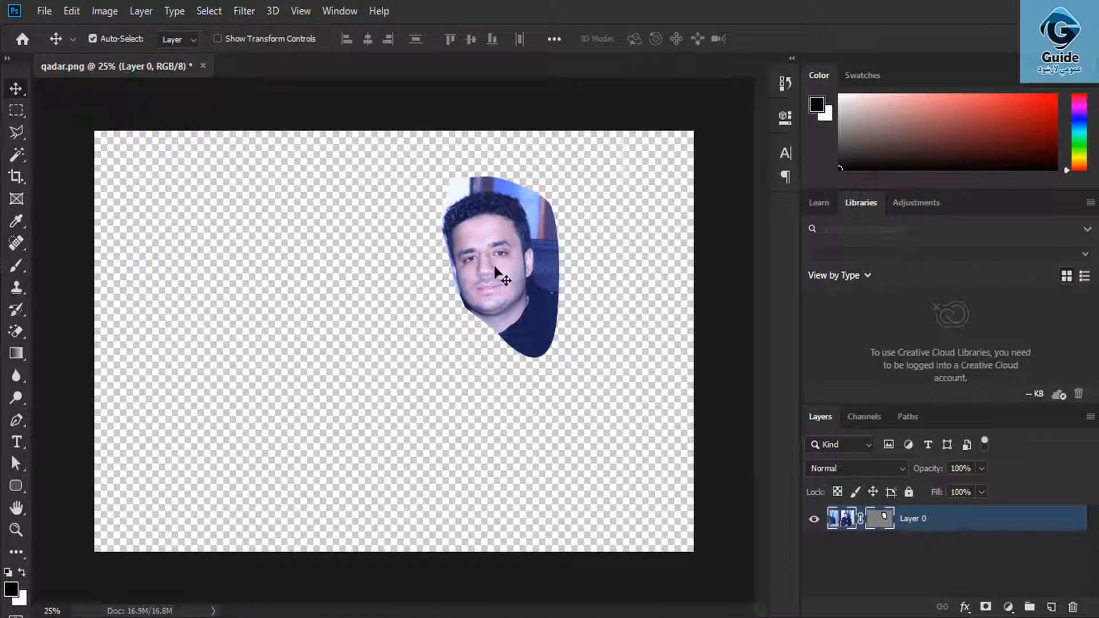
# - Move the head cut-out lower and right, then unlink the mask and re-centre the face inside it
pyautogui.click(847, 551)
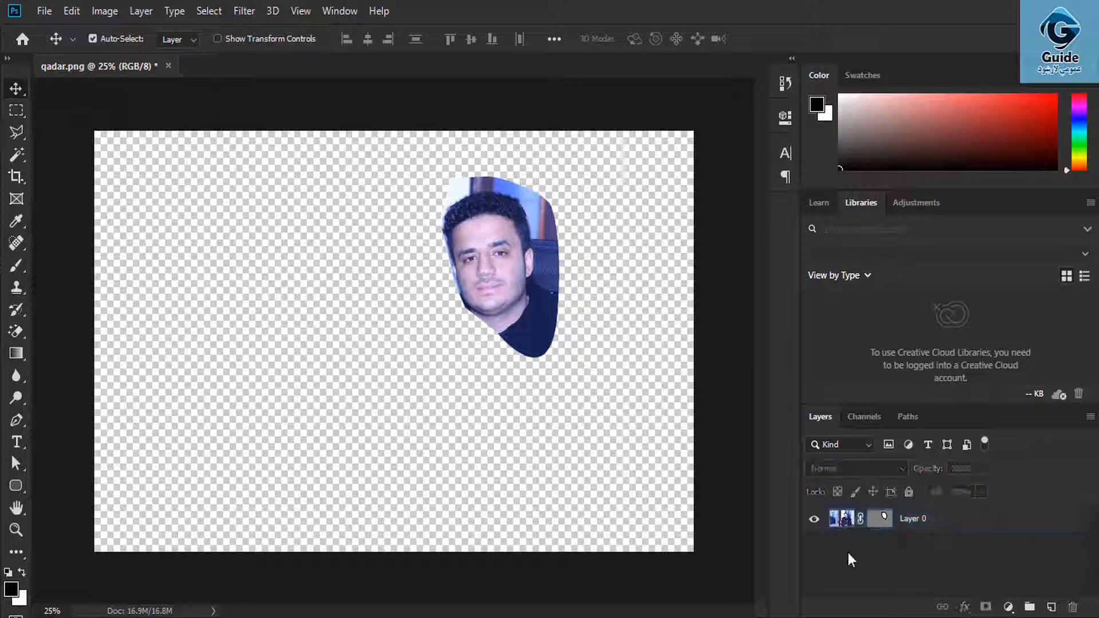
pyautogui.click(840, 518)
pyautogui.moveTo(547, 274); pyautogui.dragTo(559, 314)
pyautogui.click(861, 519)
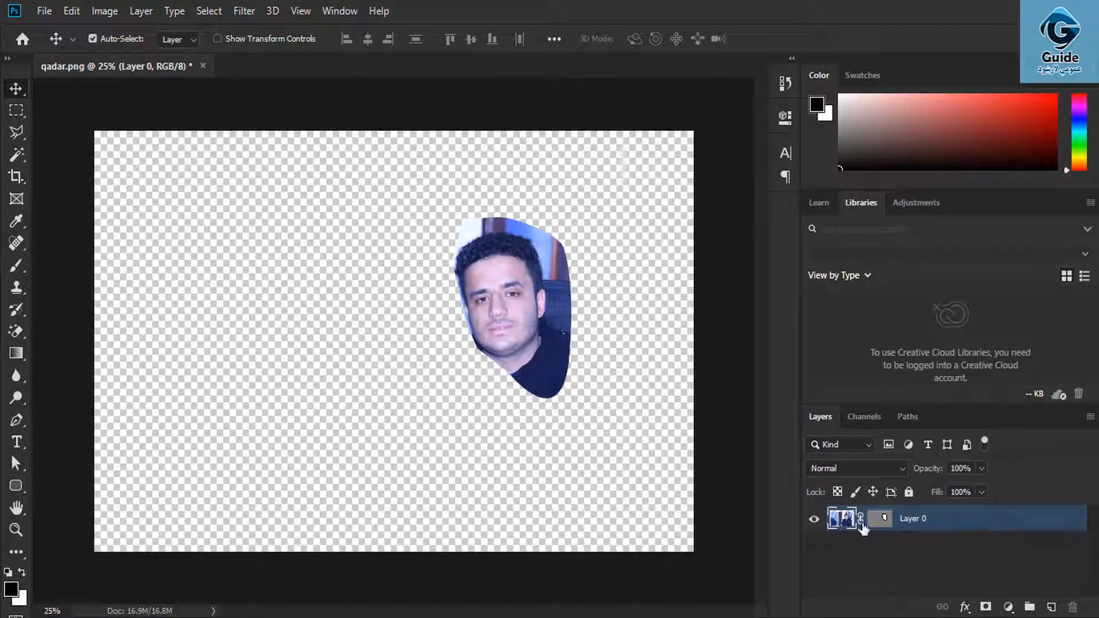
pyautogui.moveTo(473, 321); pyautogui.dragTo(535, 343)
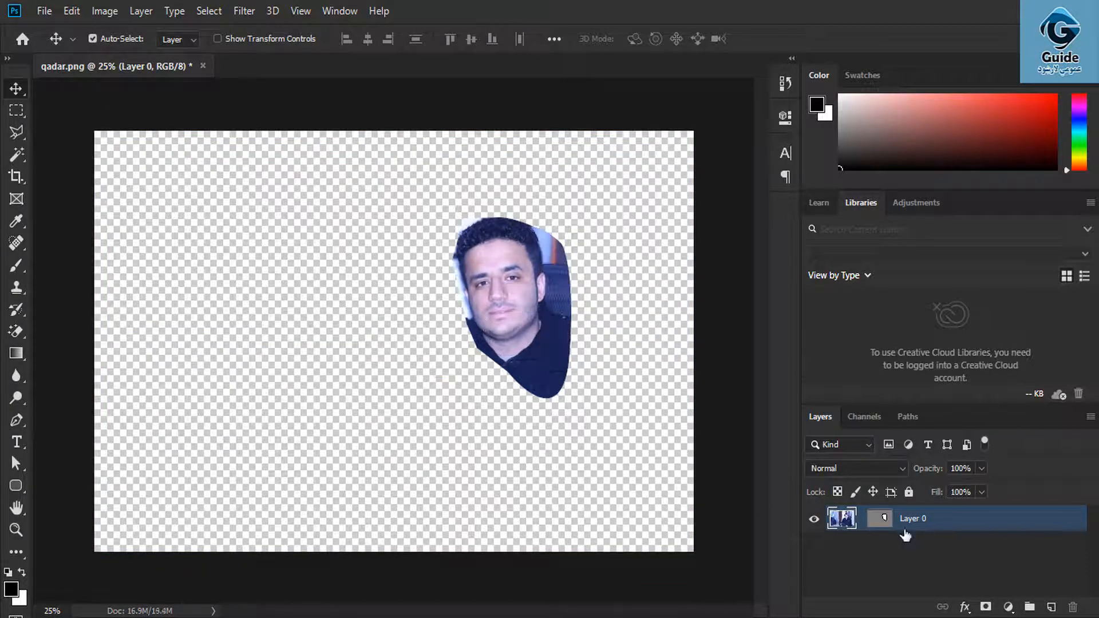
# - Relink the vector mask to the photo, then test deleting the mask and undo it
pyautogui.click(860, 518)
pyautogui.click(137, 10)
pyautogui.moveTo(232, 289)
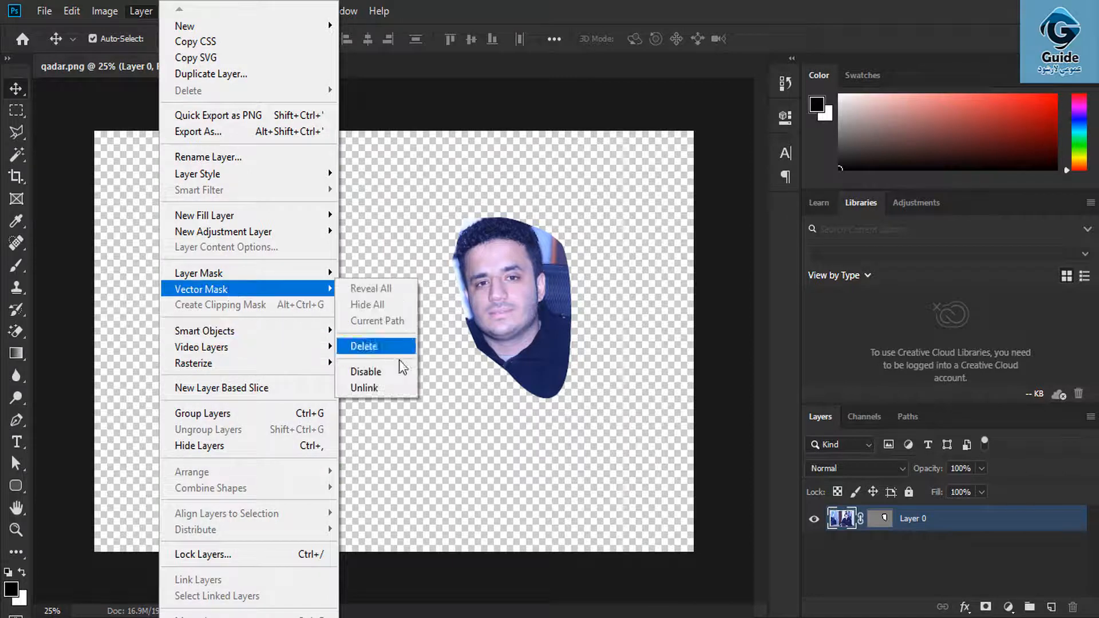
pyautogui.click(381, 347)
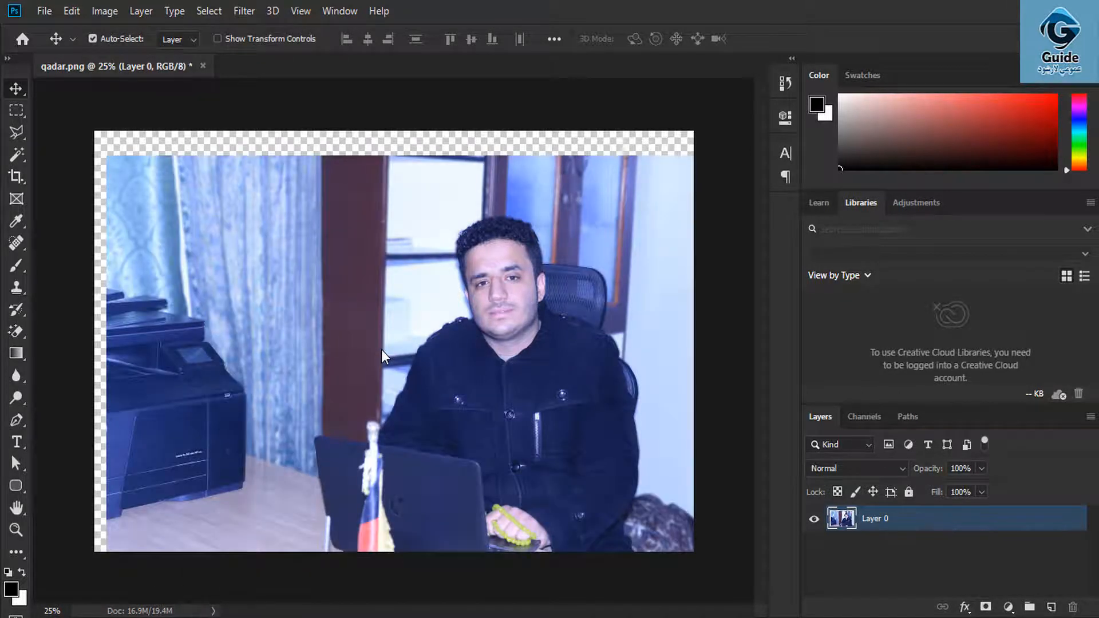
pyautogui.hotkey('ctrl', 'z')
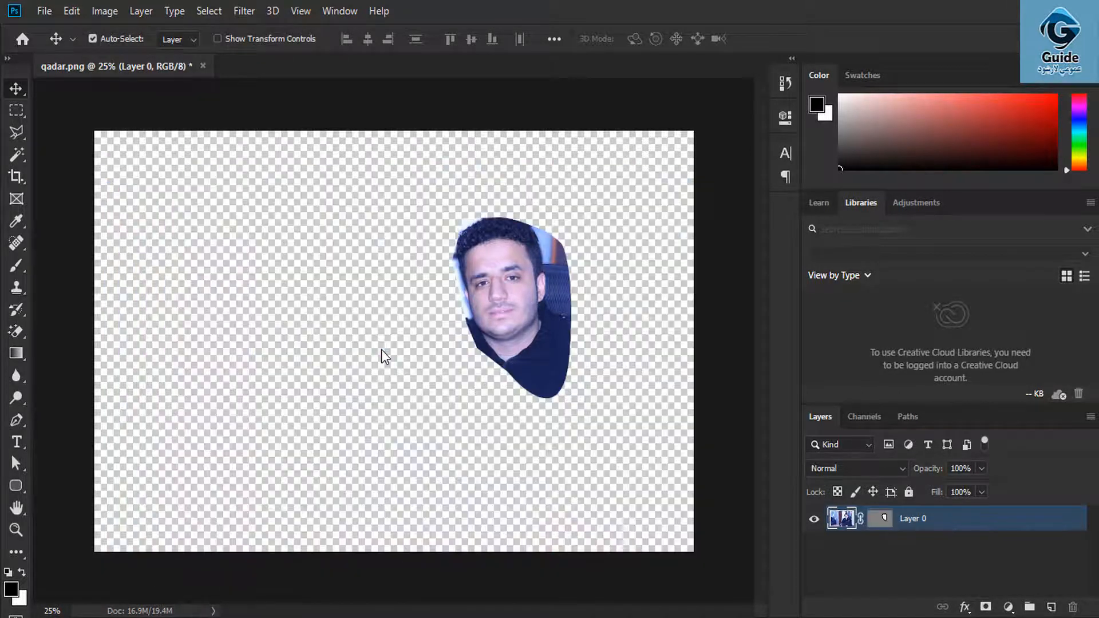
# - Disable the vector mask and then restore it with Ctrl+Z
pyautogui.click(146, 10)
pyautogui.moveTo(243, 290)
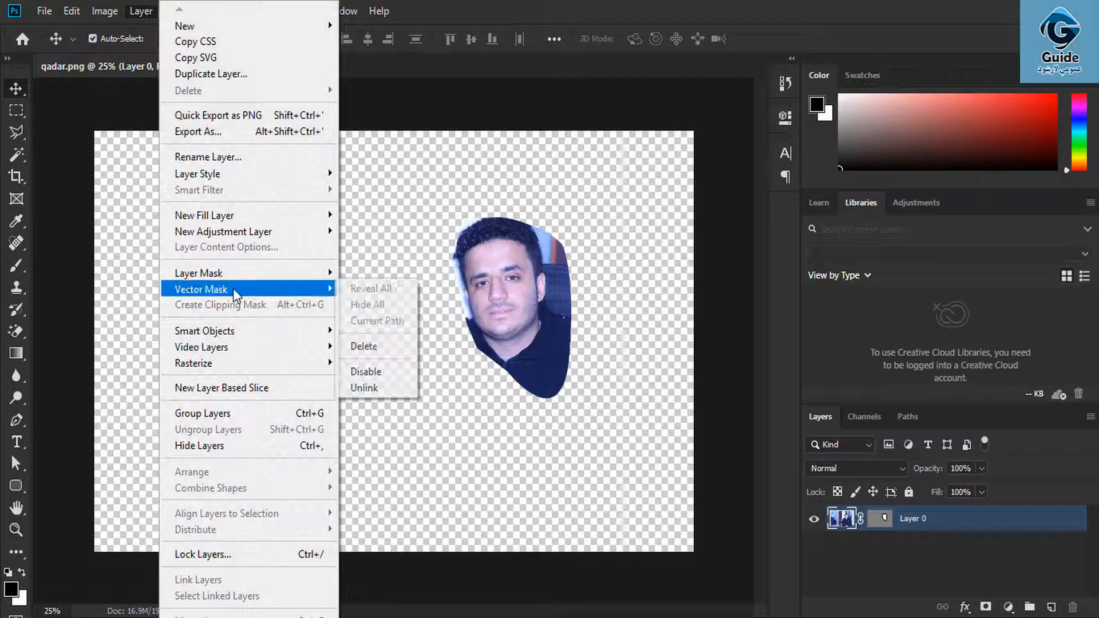
pyautogui.click(385, 372)
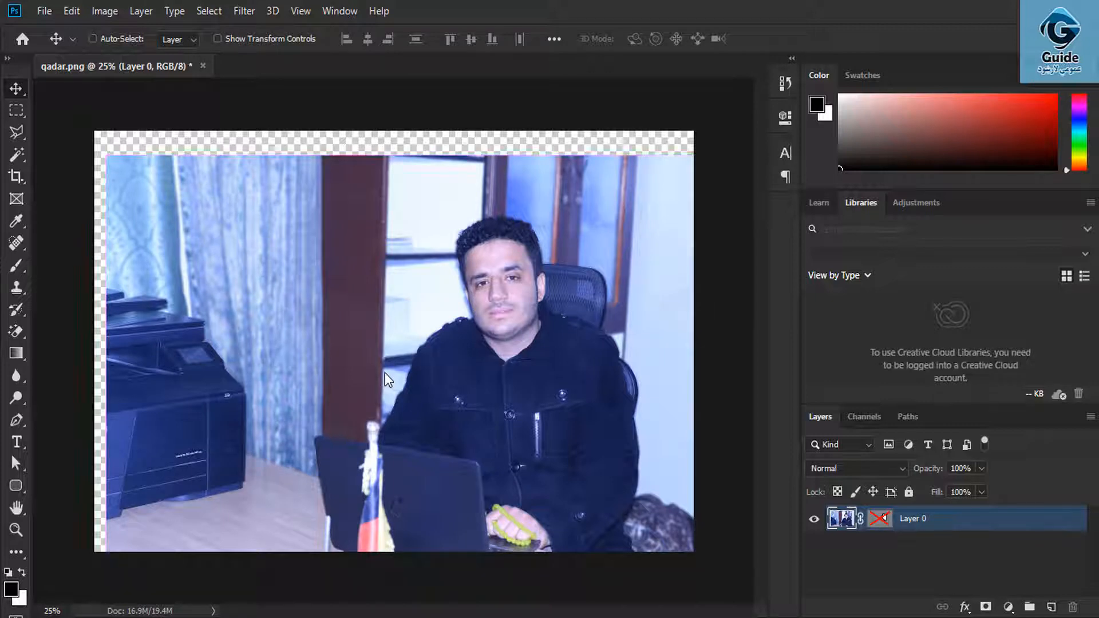
pyautogui.hotkey('ctrl', 'z')
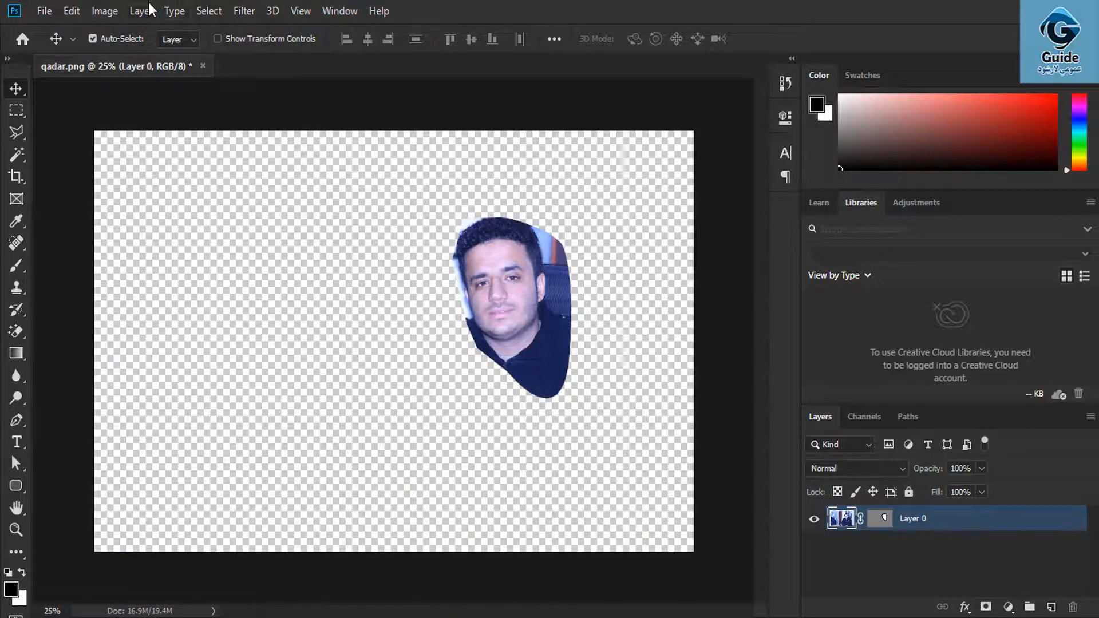
pyautogui.click(146, 8)
pyautogui.moveTo(240, 290)
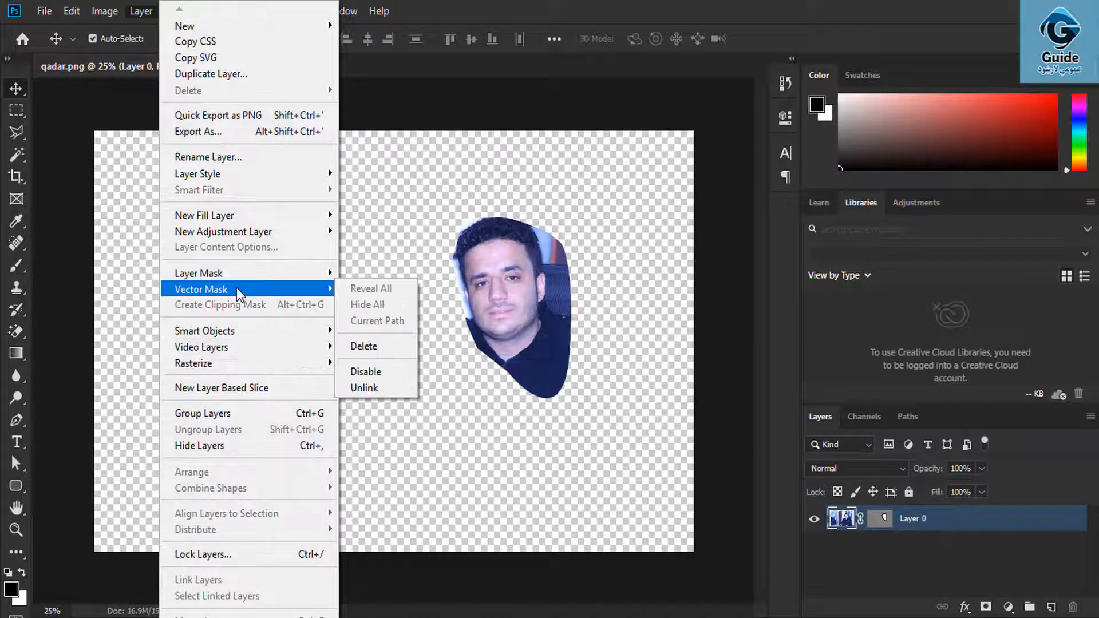
pyautogui.click(395, 389)
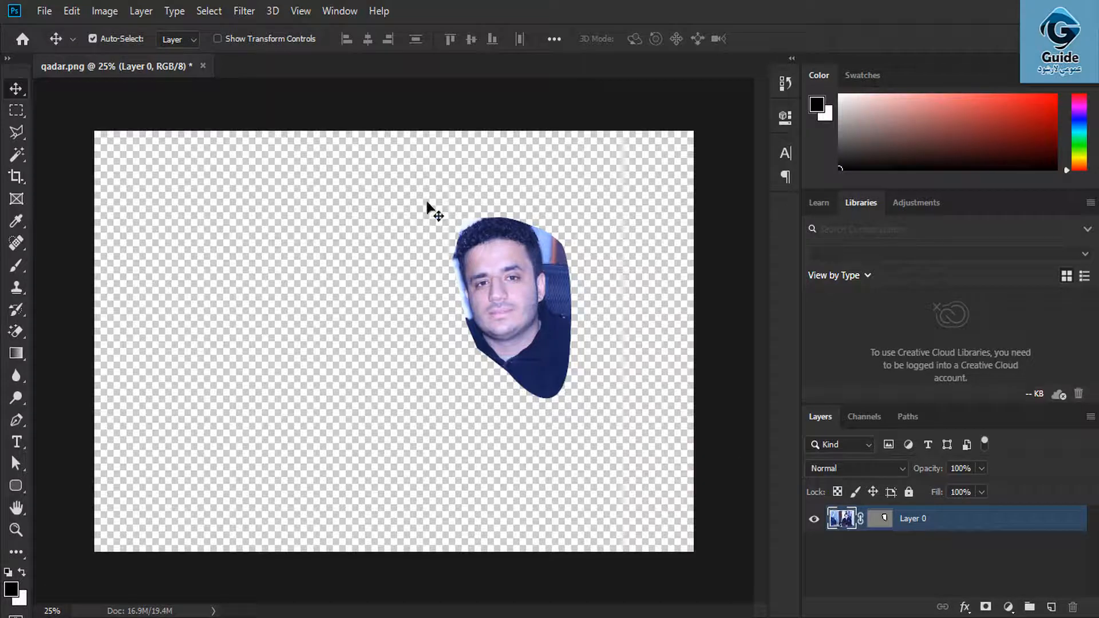
pyautogui.click(140, 13)
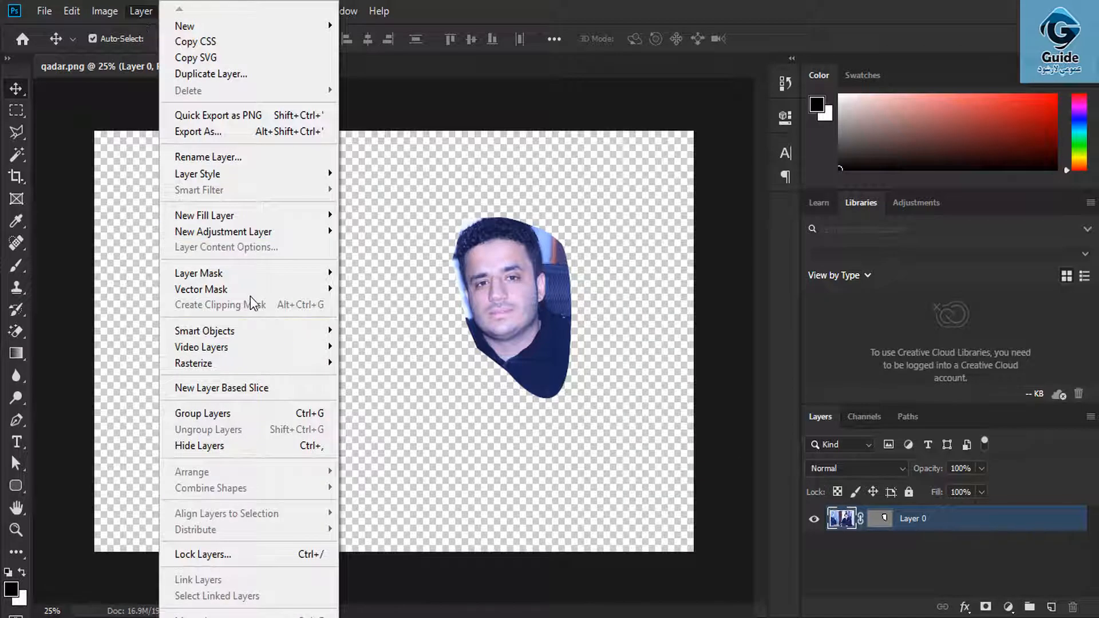
pyautogui.moveTo(250, 292)
pyautogui.click(373, 389)
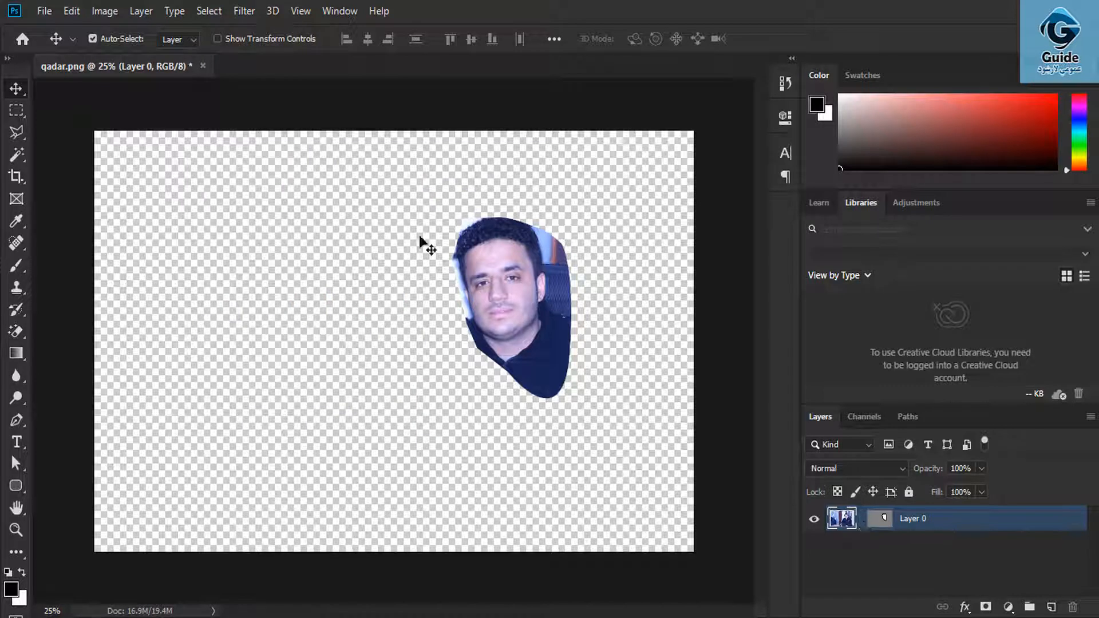
pyautogui.moveTo(526, 331); pyautogui.dragTo(554, 295)
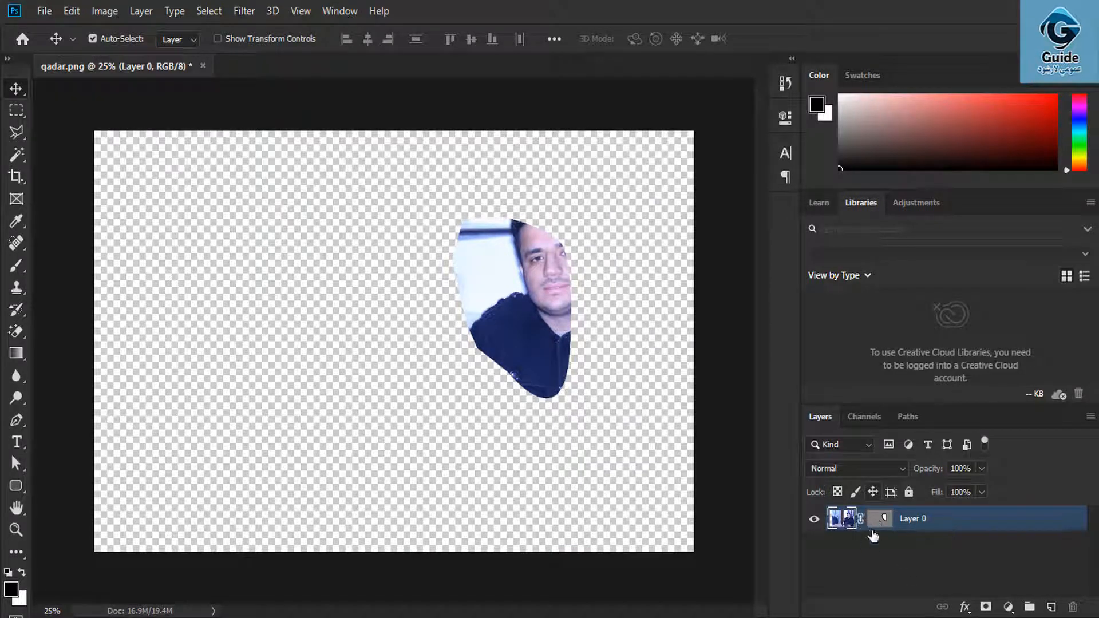
pyautogui.moveTo(549, 317); pyautogui.dragTo(285, 292)
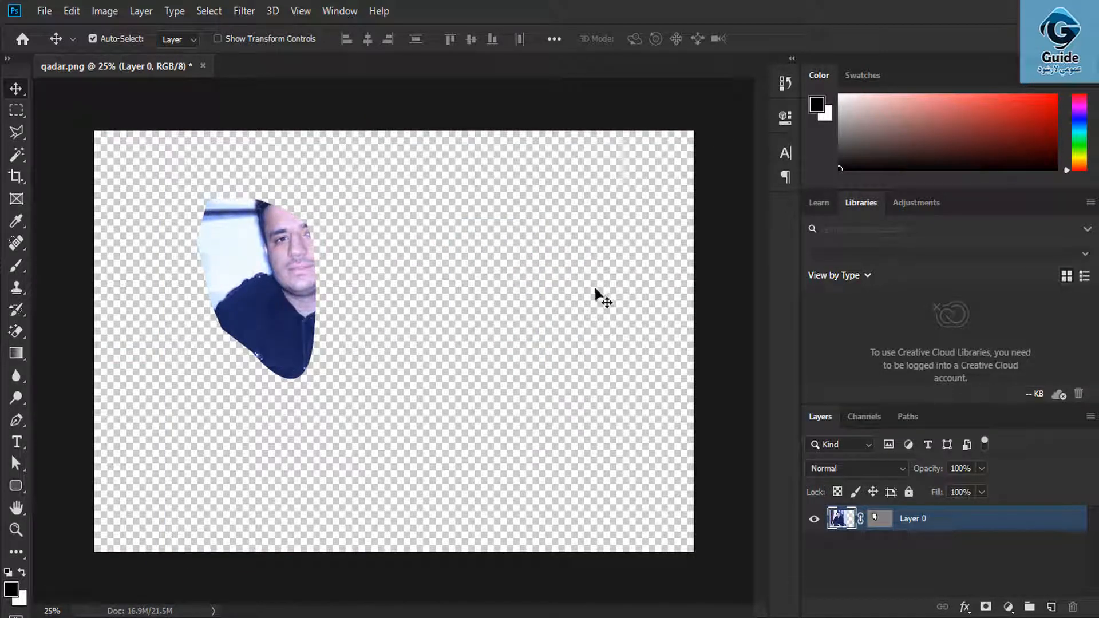
pyautogui.hotkey('ctrl', 'z')
pyautogui.hotkey('ctrl', 'z')
pyautogui.hotkey('ctrl', 'z')
pyautogui.hotkey('ctrl', 'z')
pyautogui.hotkey('ctrl', 'z')
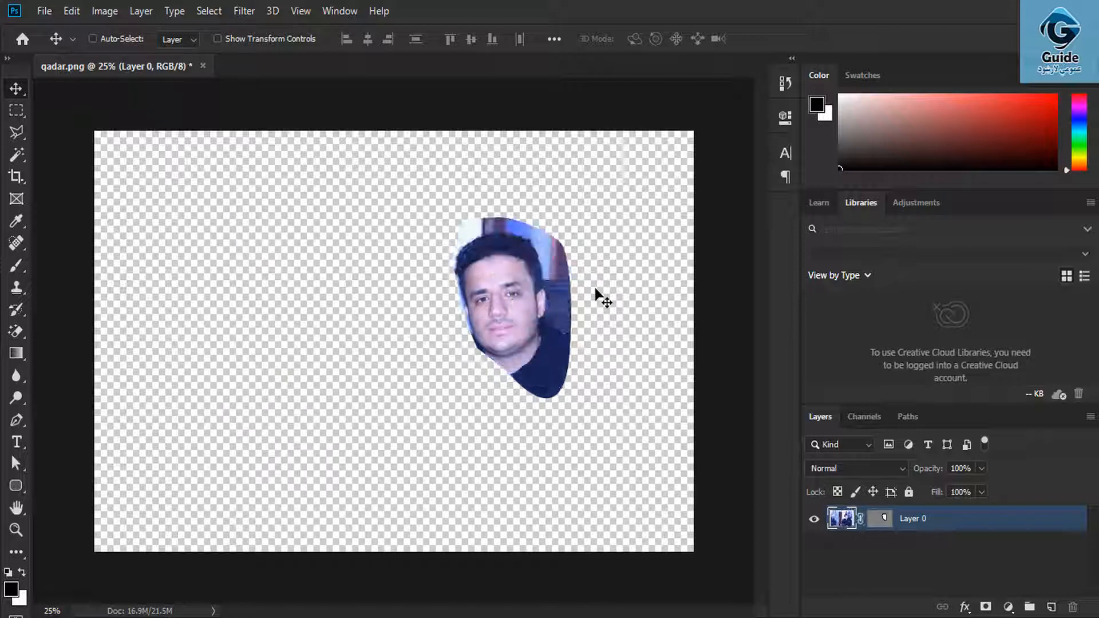
pyautogui.hotkey('ctrl', 'z')
pyautogui.hotkey('ctrl', 'z')
pyautogui.hotkey('ctrl', 'z')
pyautogui.hotkey('ctrl', 'z')
pyautogui.hotkey('ctrl', 'z')
pyautogui.hotkey('ctrl', 'z')
pyautogui.hotkey('ctrl', 'z')
pyautogui.hotkey('ctrl', 'z')
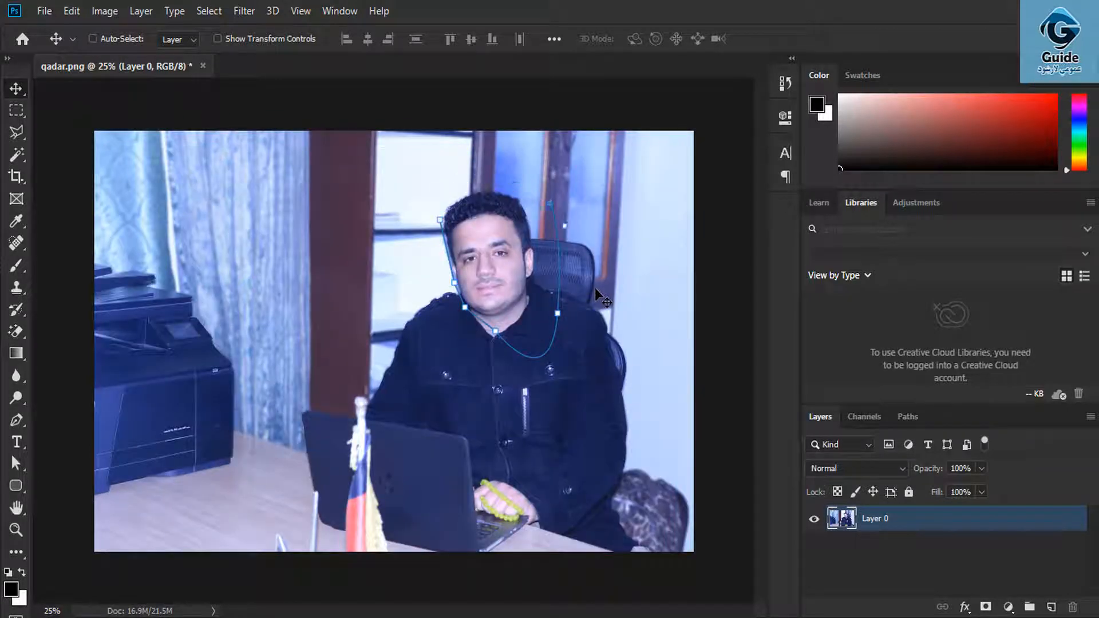
# - Add a black Impact text layer reading 'Design' followed by the person's name across the photo
pyautogui.click(141, 11)
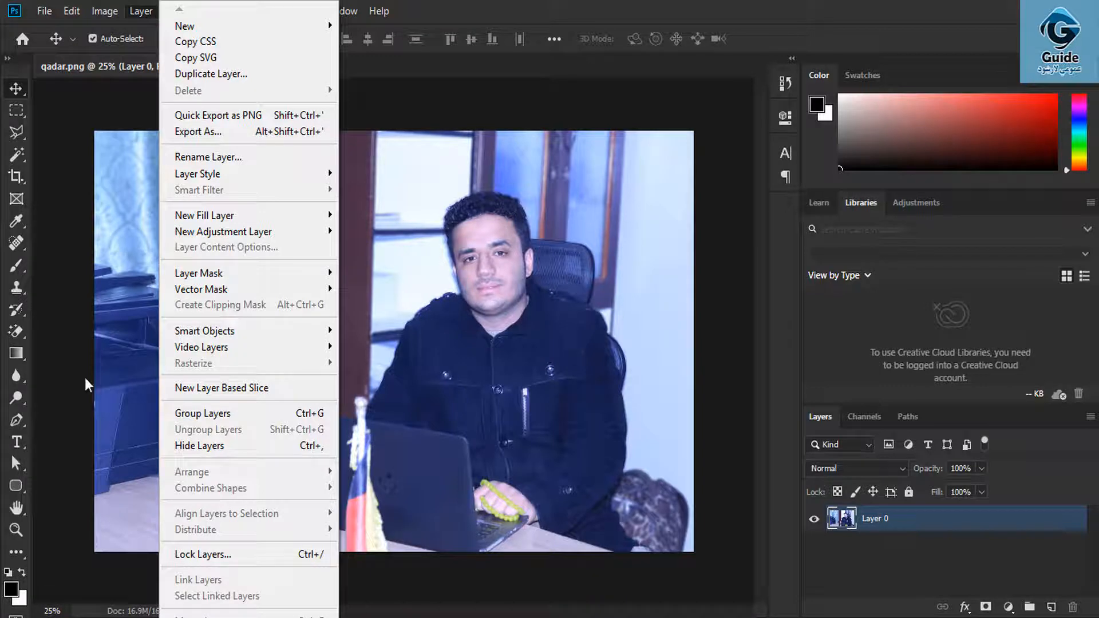
pyautogui.click(16, 442)
pyautogui.click(16, 442)
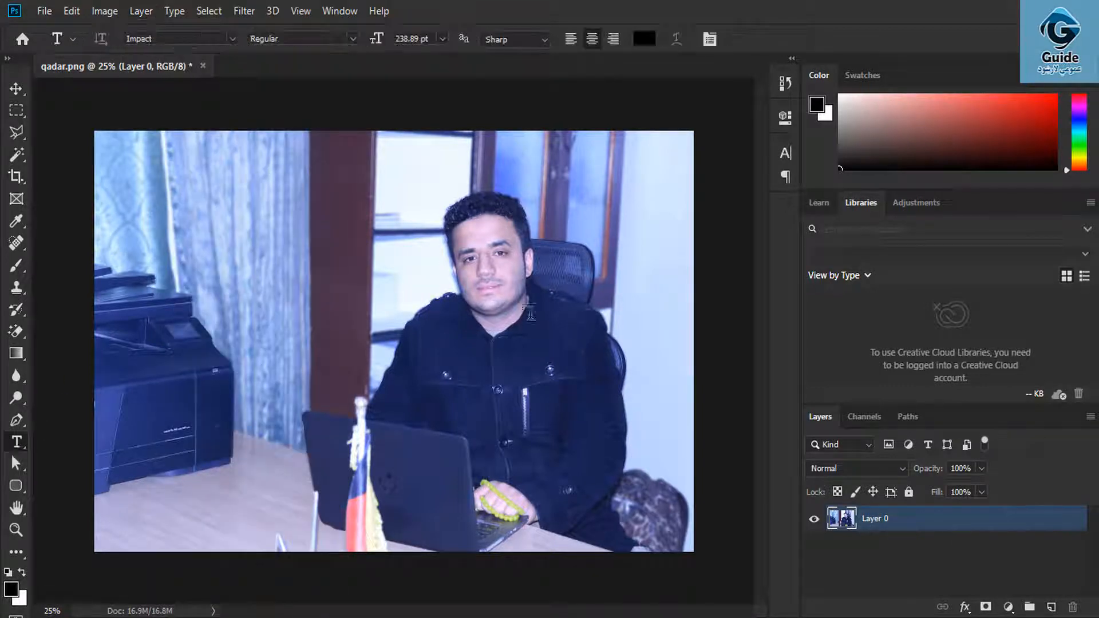
pyautogui.click(444, 375)
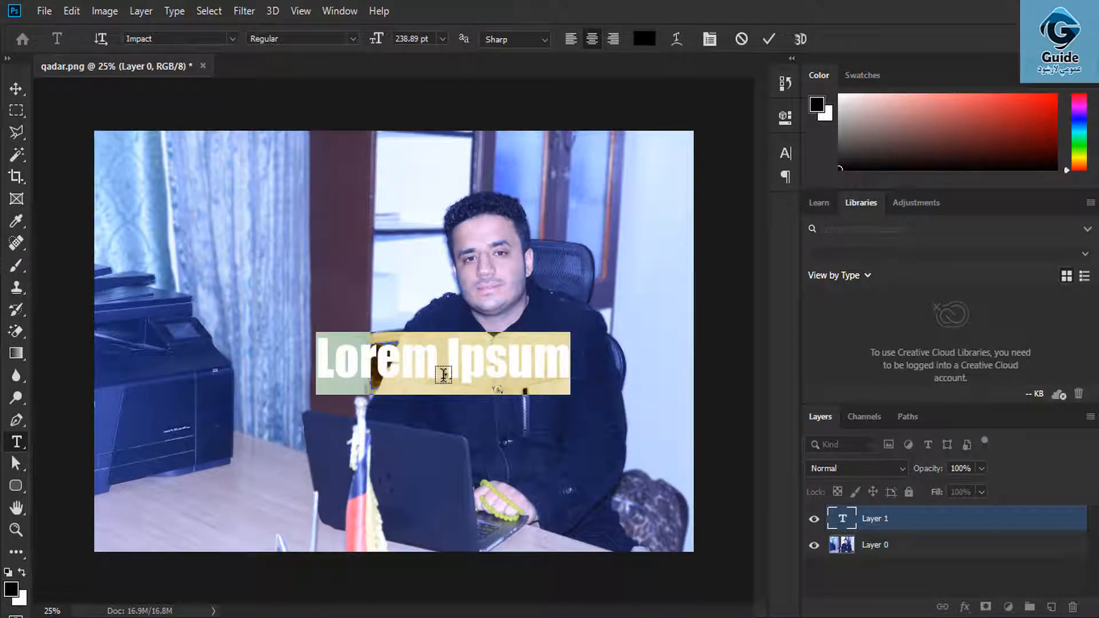
pyautogui.write('De')
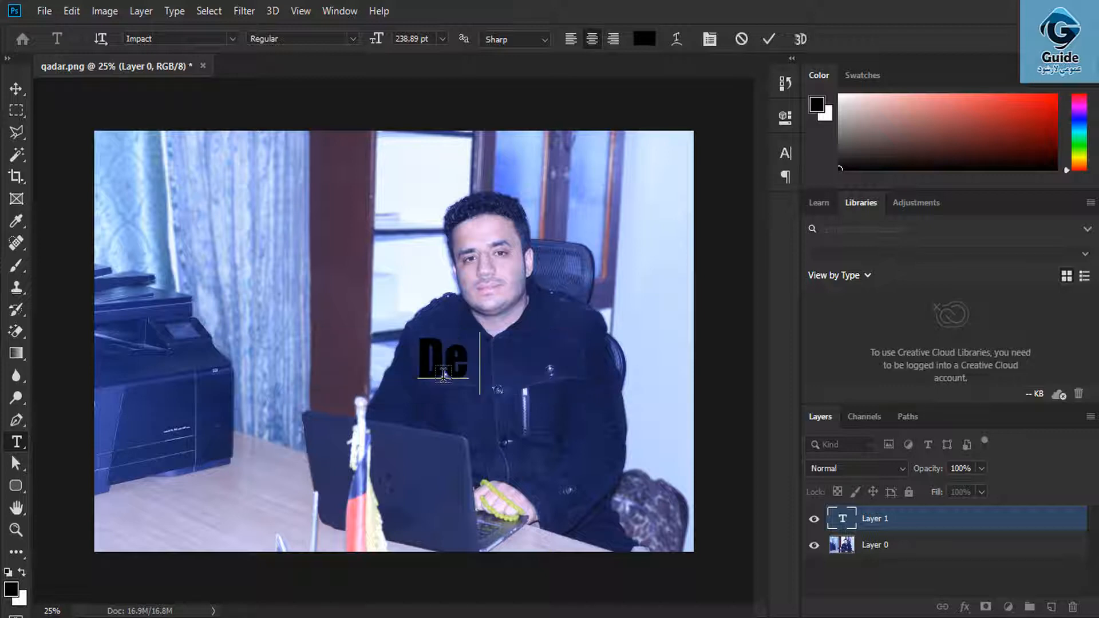
pyautogui.write('sign')
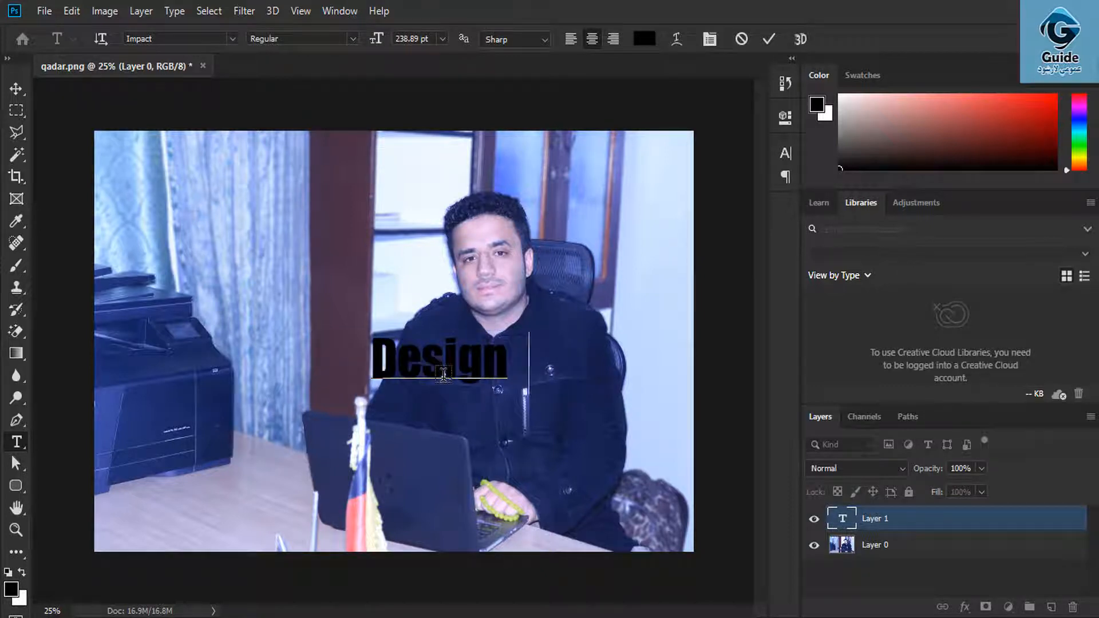
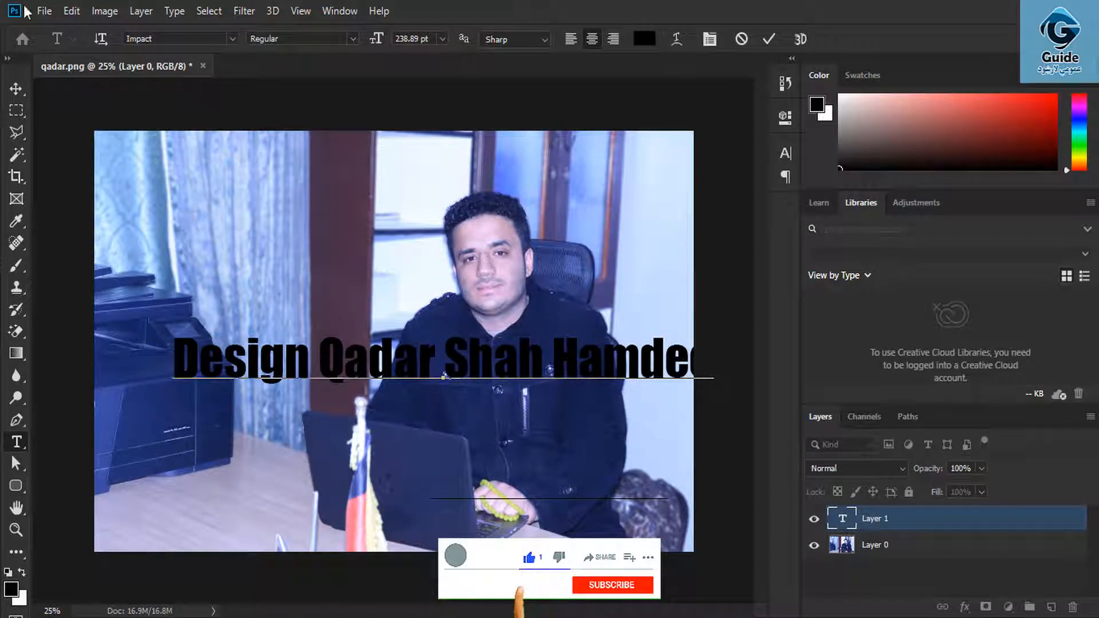
pyautogui.click(17, 87)
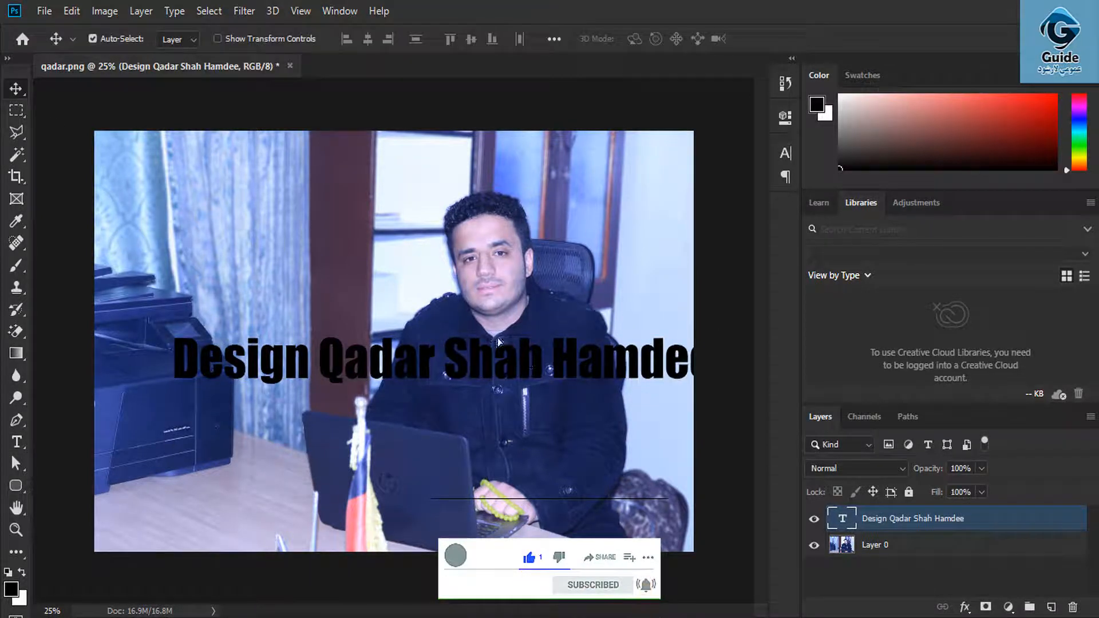
# - Shift the name text up-left, put its layer under Layer 0, clip the photo to it, and reposition the photo
pyautogui.moveTo(525, 365); pyautogui.dragTo(464, 316)
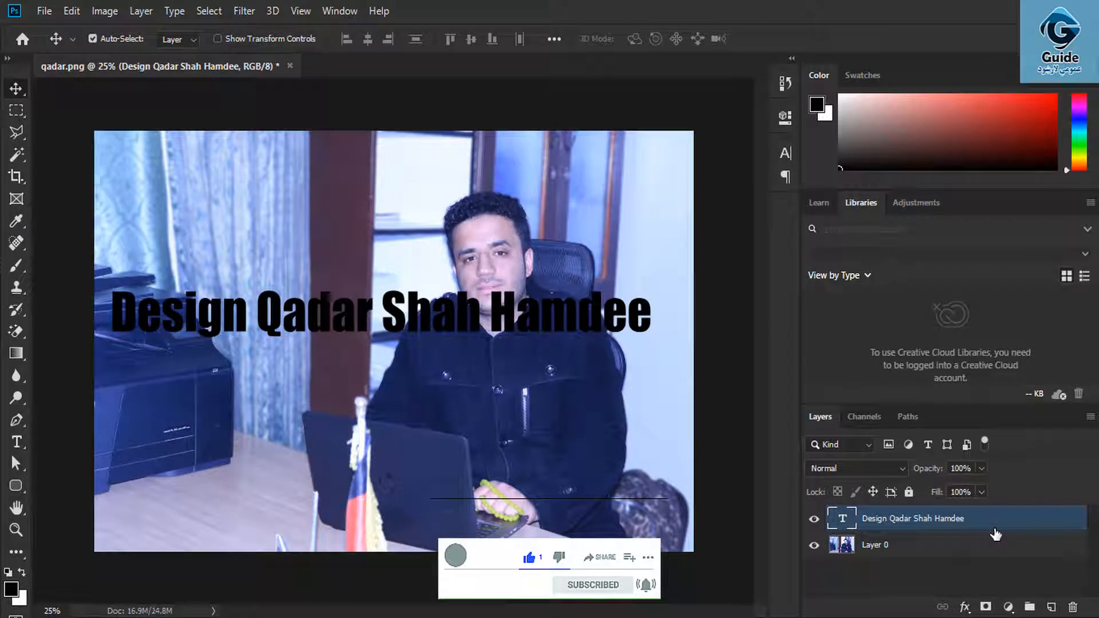
pyautogui.moveTo(996, 534); pyautogui.dragTo(977, 572)
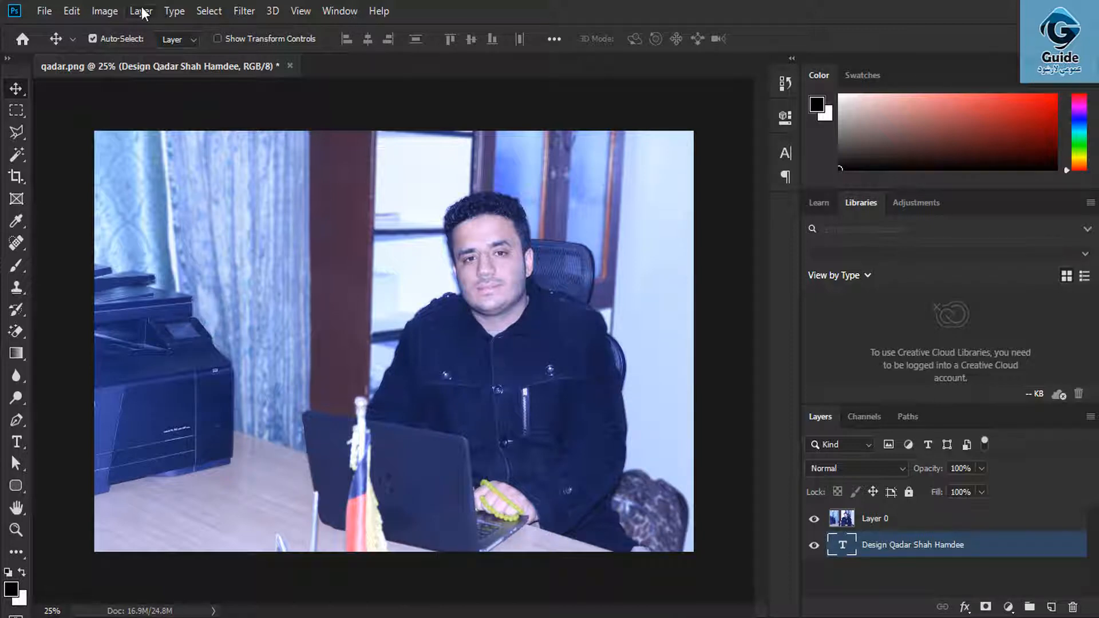
pyautogui.click(899, 520)
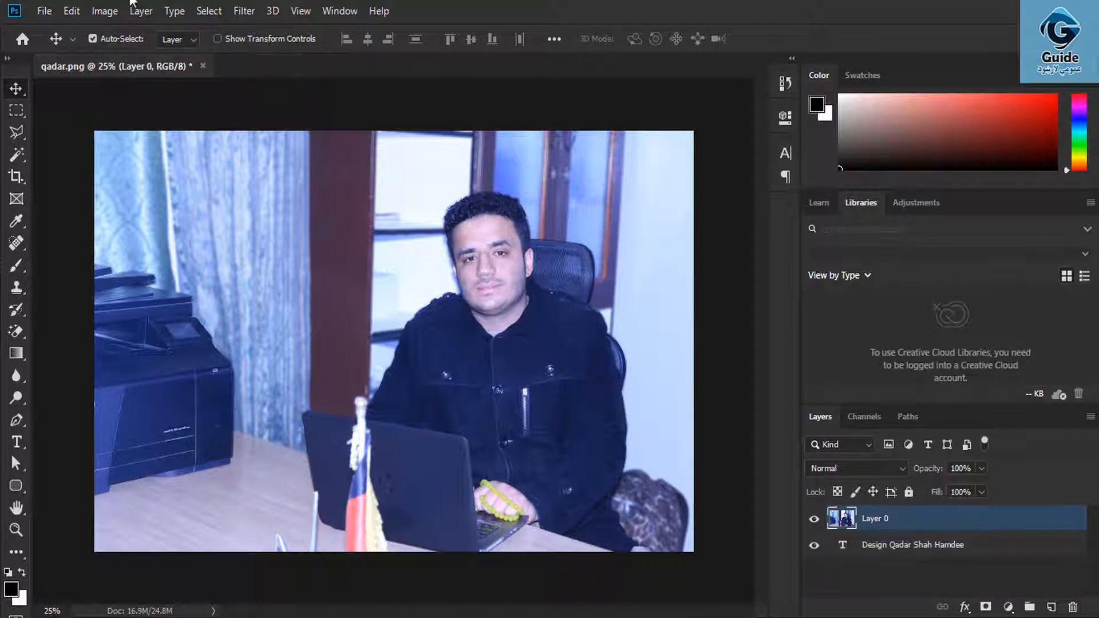
pyautogui.click(156, 11)
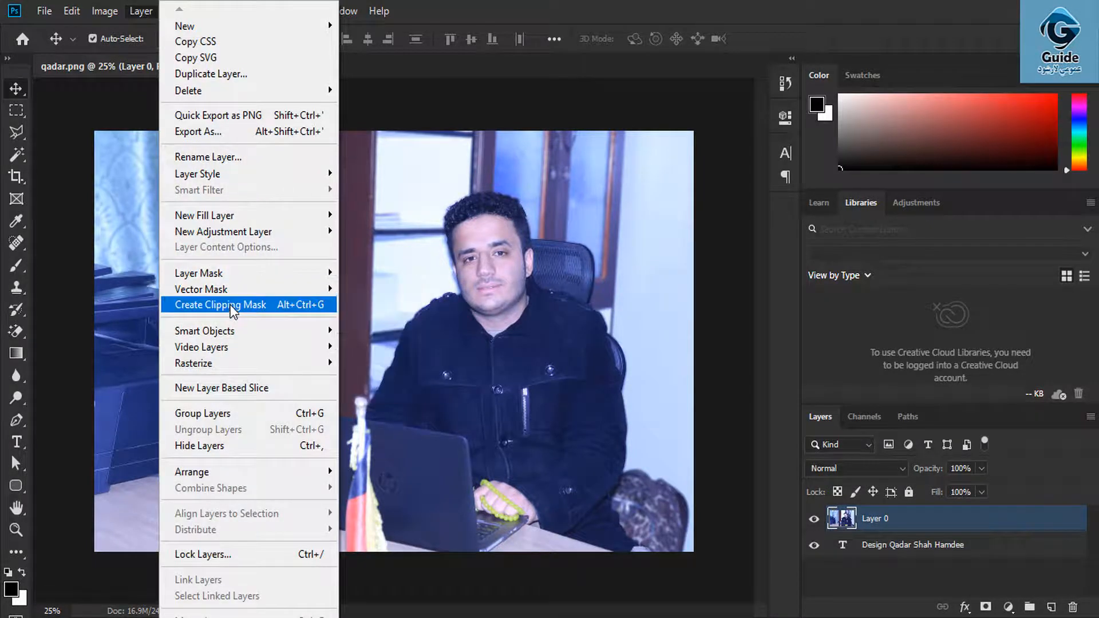
pyautogui.click(232, 306)
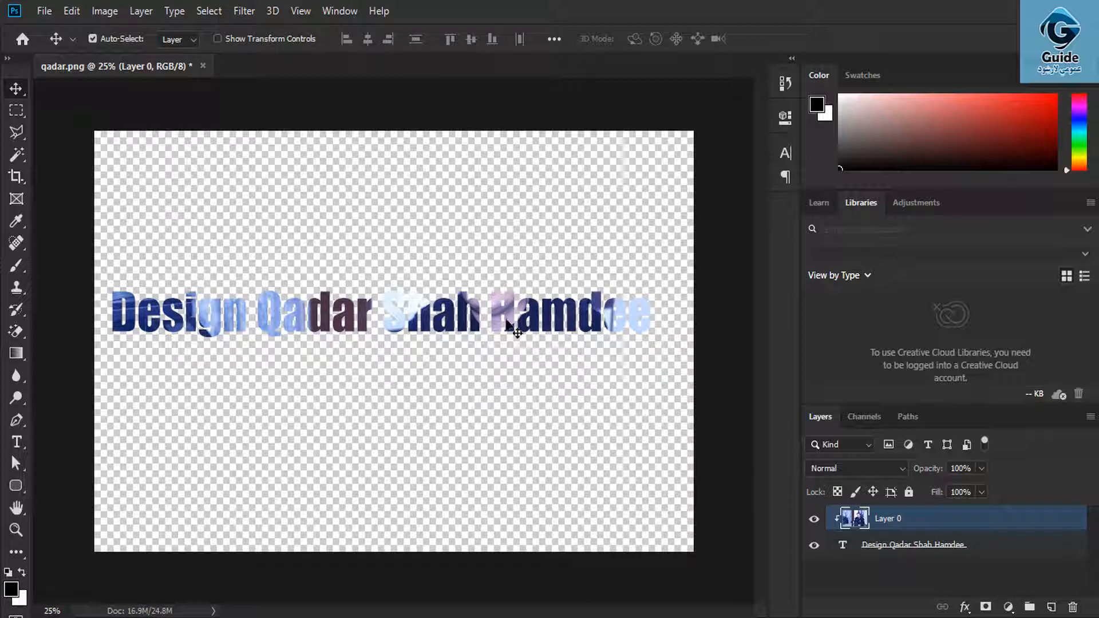
pyautogui.moveTo(513, 329); pyautogui.dragTo(508, 182)
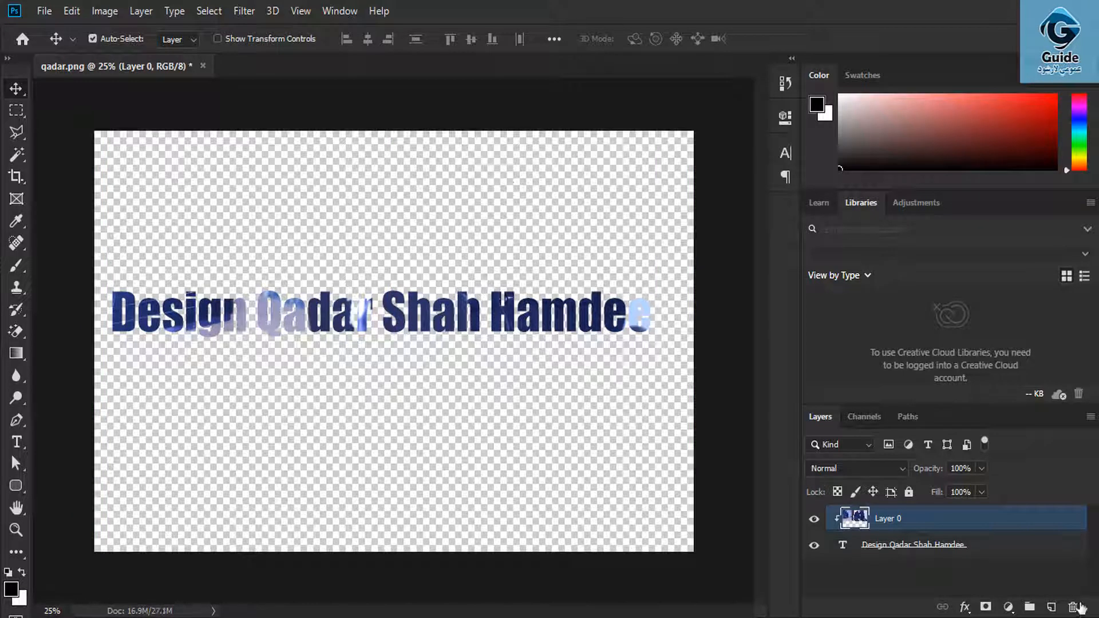
# - Add a new bottom layer and fill it with coral #ff5353 using the Paint Bucket
pyautogui.click(1050, 606)
pyautogui.moveTo(942, 523); pyautogui.dragTo(937, 587)
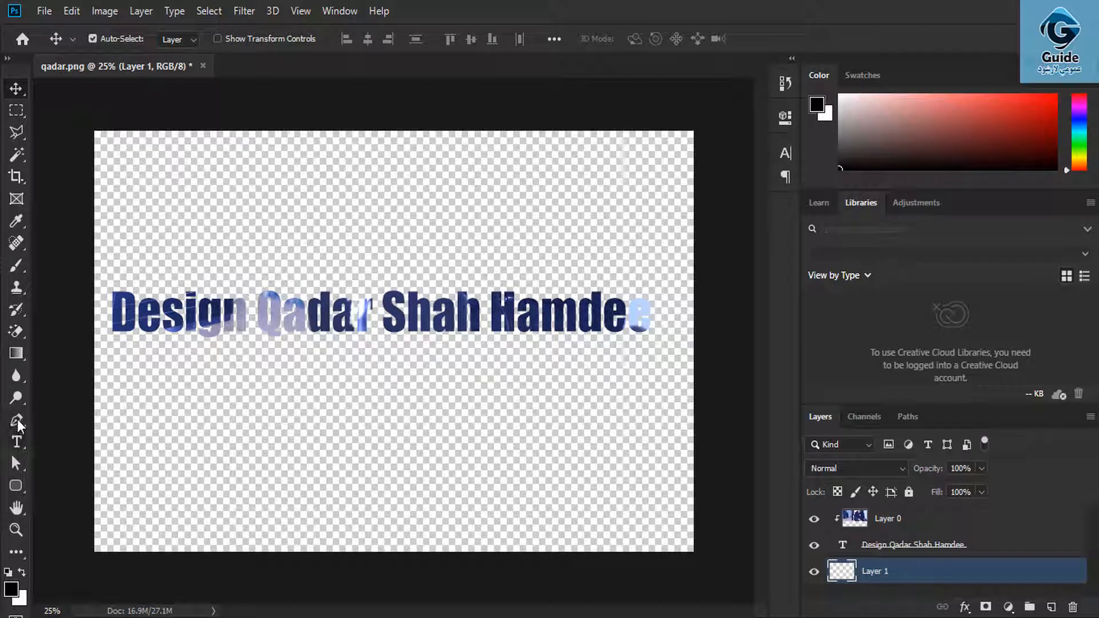
pyautogui.click(16, 353)
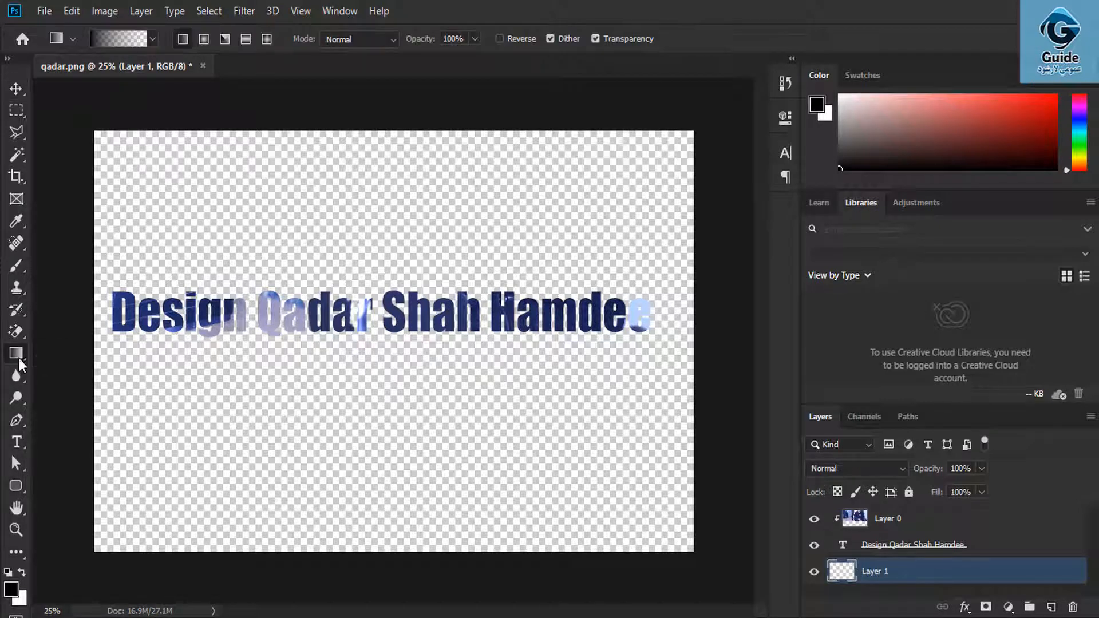
pyautogui.rightClick(19, 359)
pyautogui.click(77, 369)
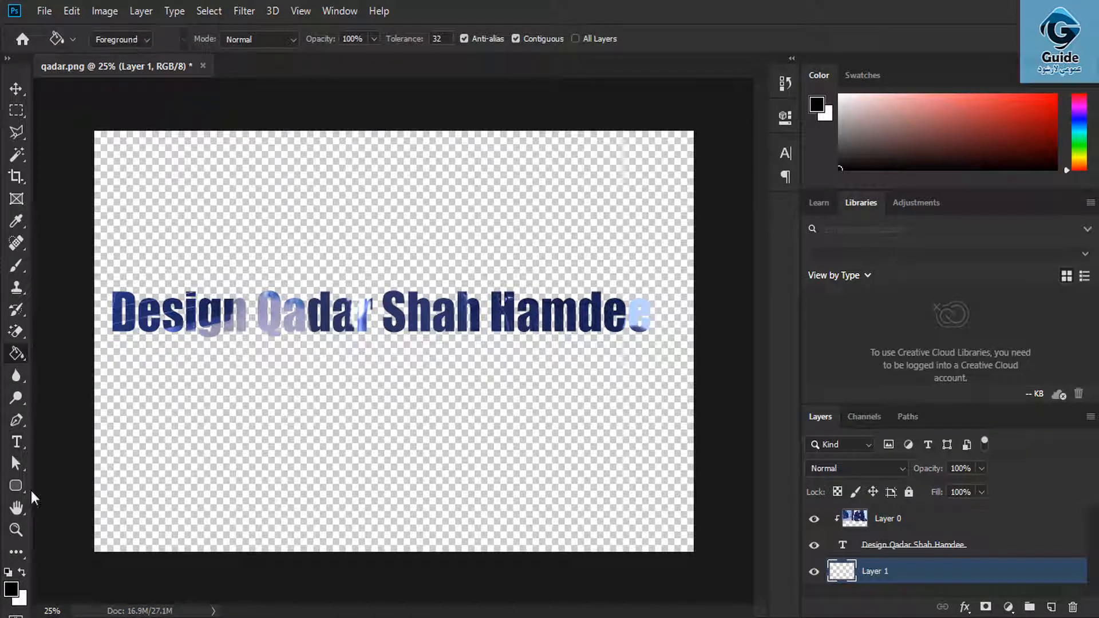
pyautogui.click(11, 588)
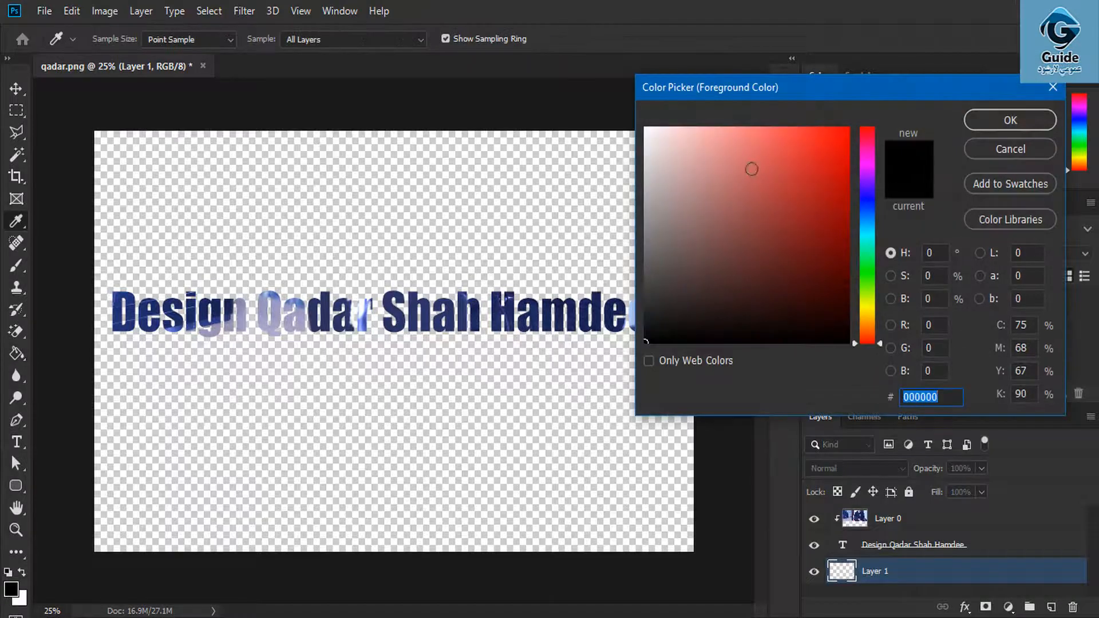
pyautogui.moveTo(748, 167)
pyautogui.mouseDown()
pyautogui.moveTo(827, 105)
pyautogui.moveTo(695, 127)
pyautogui.moveTo(782, 127)
pyautogui.mouseUp()
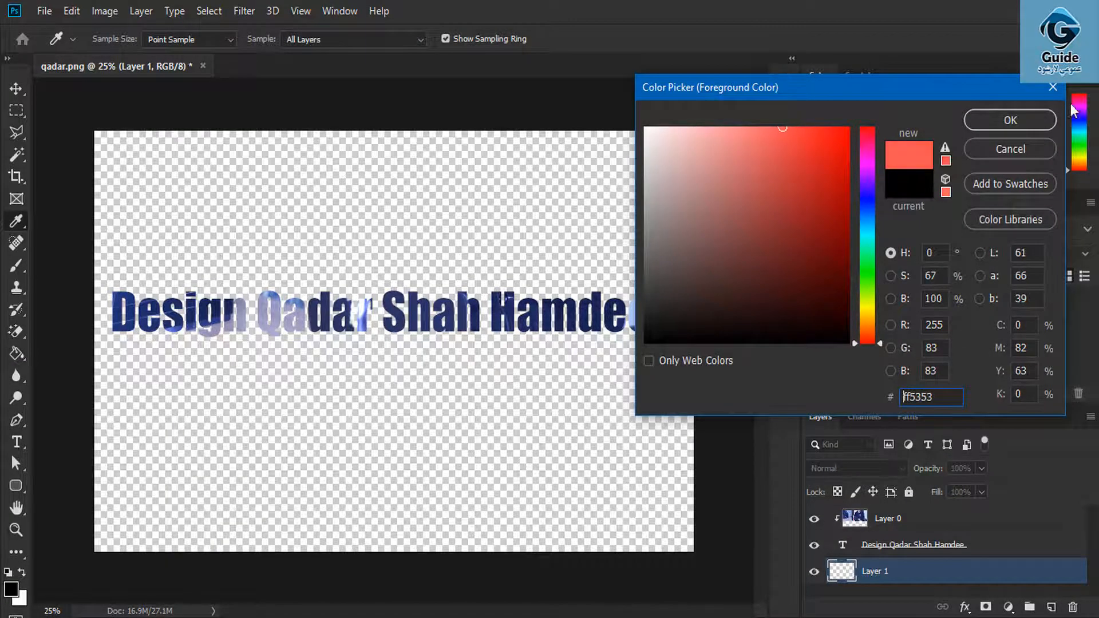
pyautogui.click(1011, 119)
pyautogui.click(492, 199)
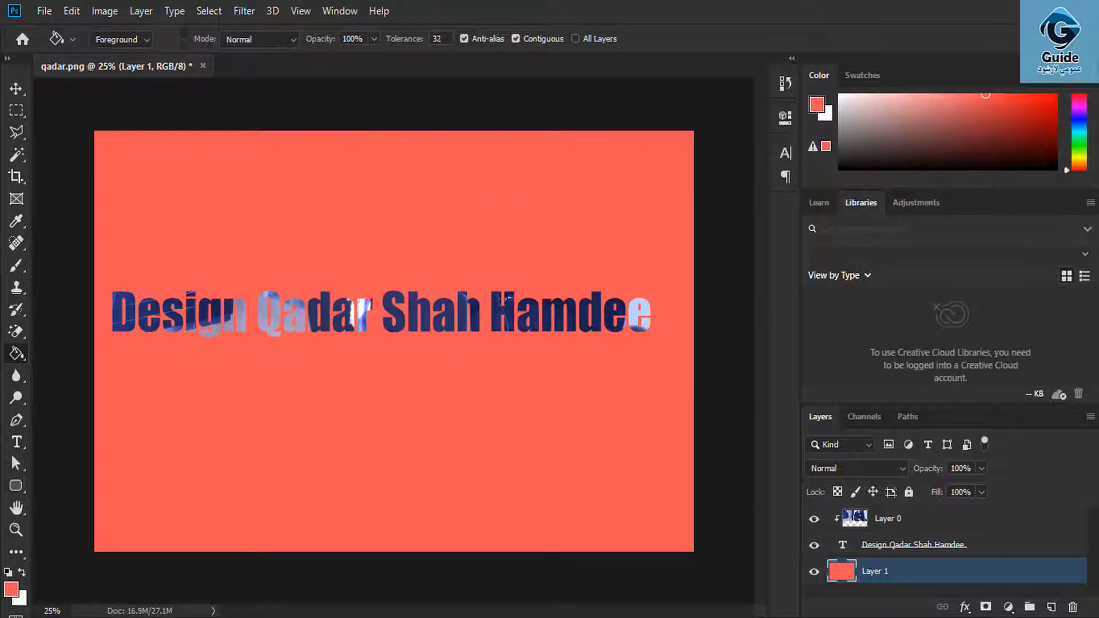
pyautogui.click(16, 88)
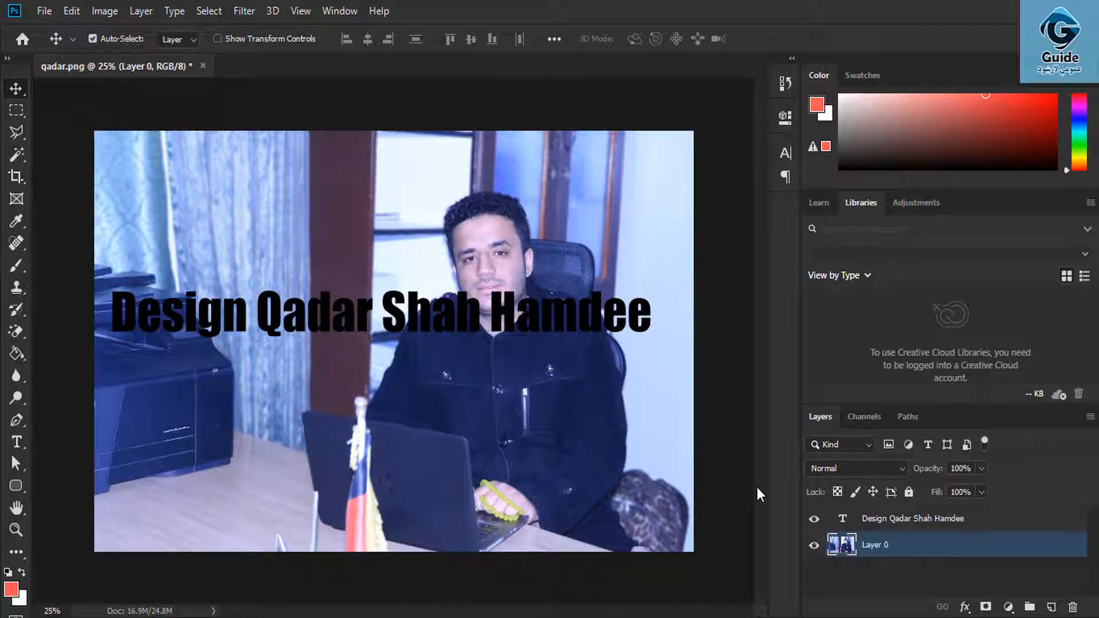
pyautogui.moveTo(944, 527); pyautogui.dragTo(941, 567)
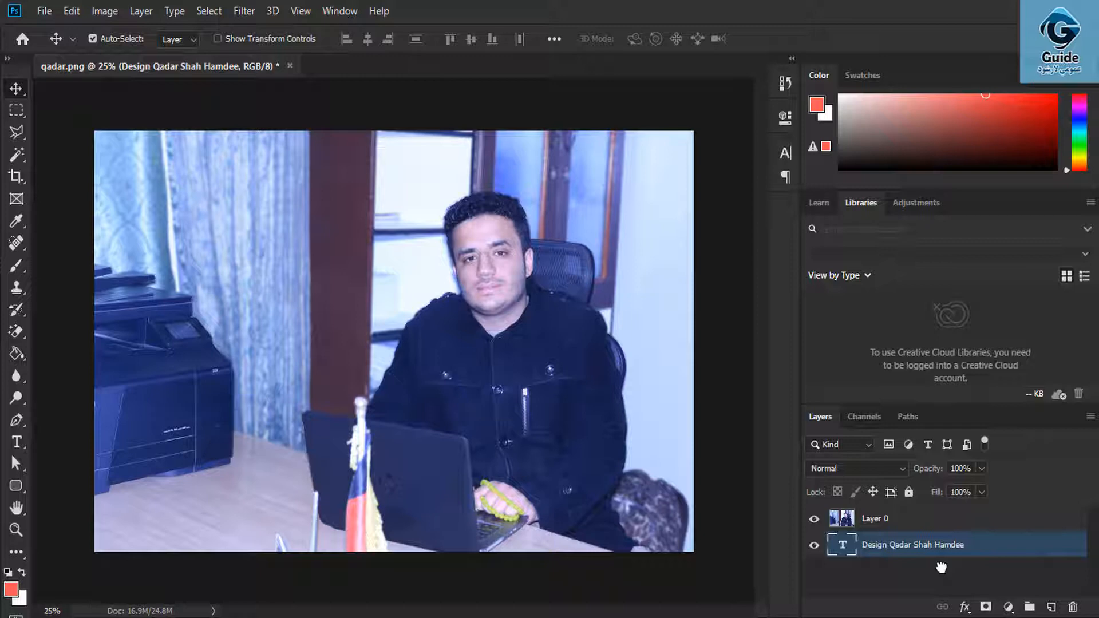
pyautogui.click(932, 527)
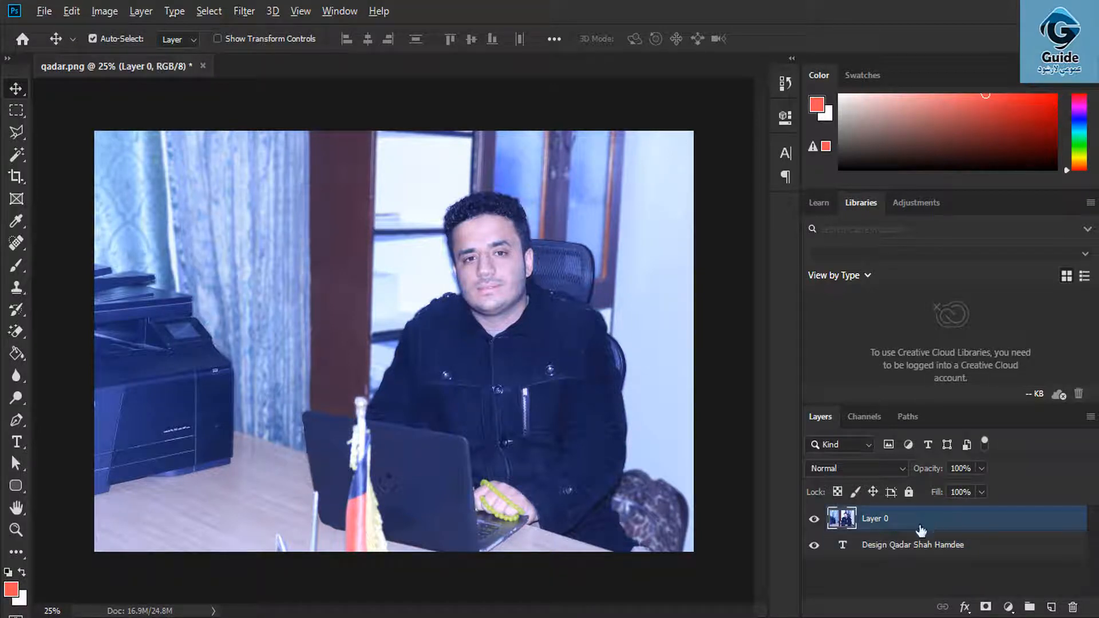
pyautogui.moveTo(921, 529); pyautogui.dragTo(920, 528)
pyautogui.keyDown('alt'); pyautogui.click(919, 529); pyautogui.keyUp('alt')
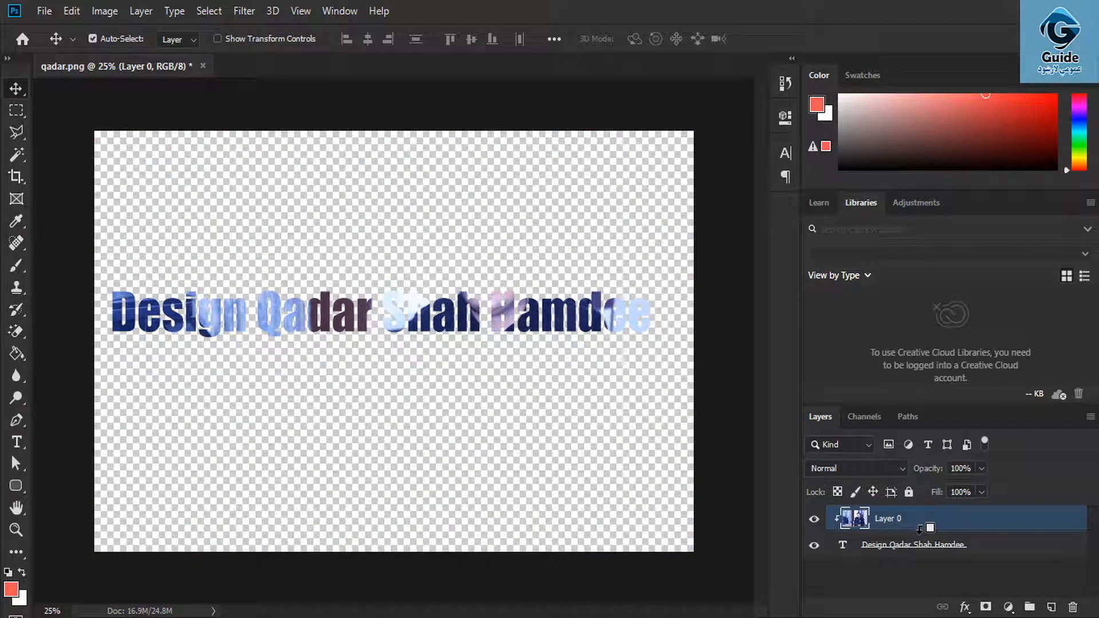
pyautogui.press('ctrl')
pyautogui.keyDown('alt'); pyautogui.click(919, 529); pyautogui.keyUp('alt')
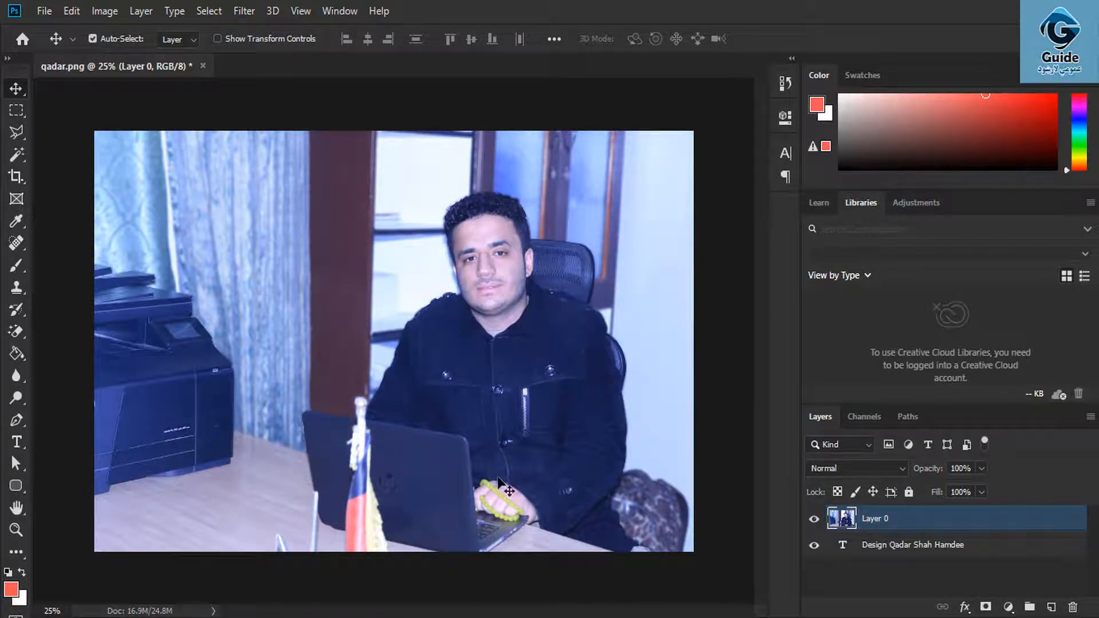
pyautogui.press('F10')
pyautogui.click(1026, 558)
pyautogui.press('ctrl')
pyautogui.keyDown('ctrl'); pyautogui.click(908, 545); pyautogui.keyUp('ctrl')
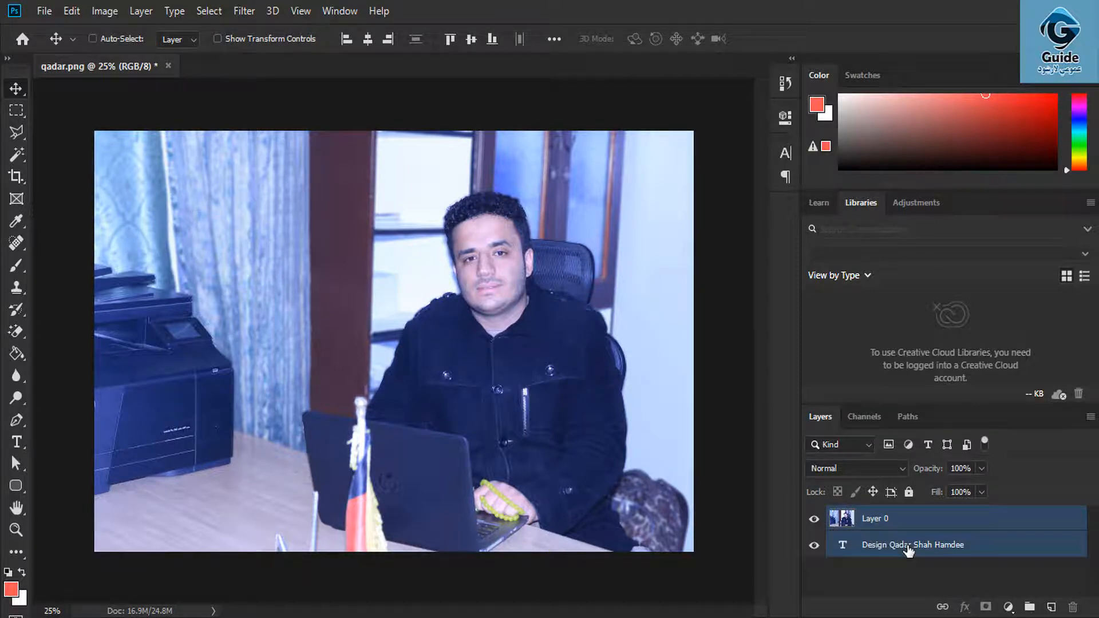
pyautogui.click(874, 569)
pyautogui.click(884, 519)
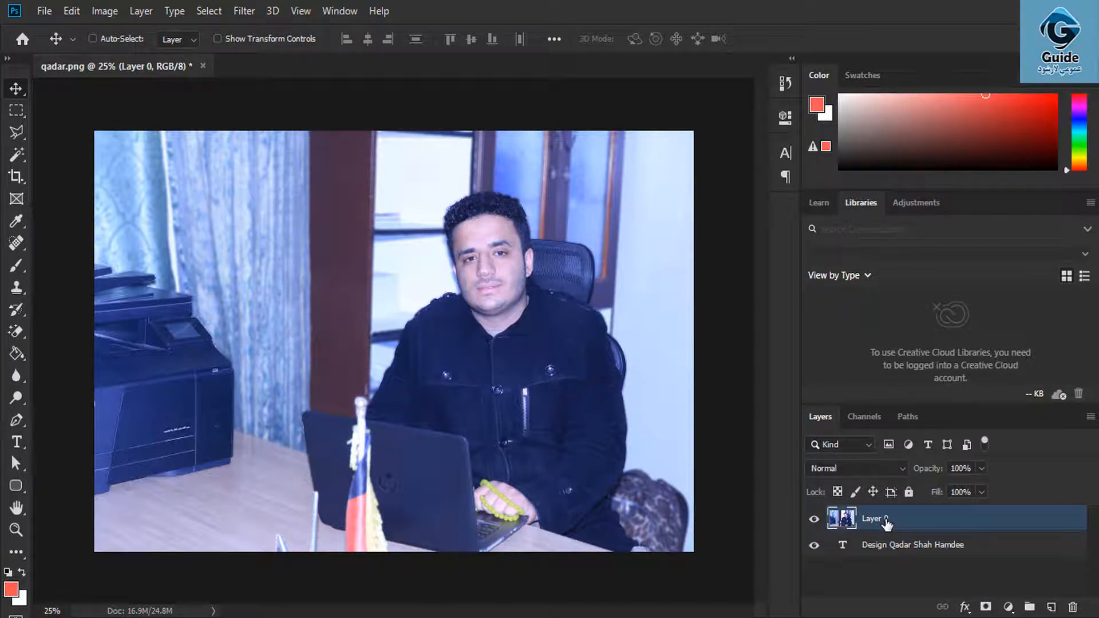
pyautogui.keyDown('ctrl'); pyautogui.click(906, 554); pyautogui.keyUp('ctrl')
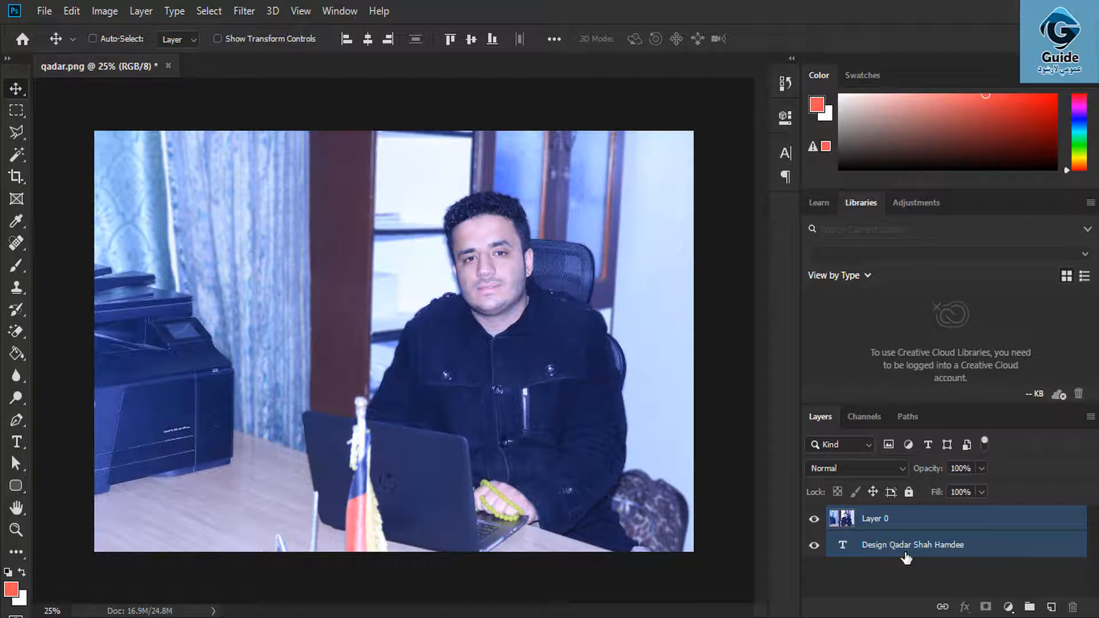
pyautogui.click(906, 522)
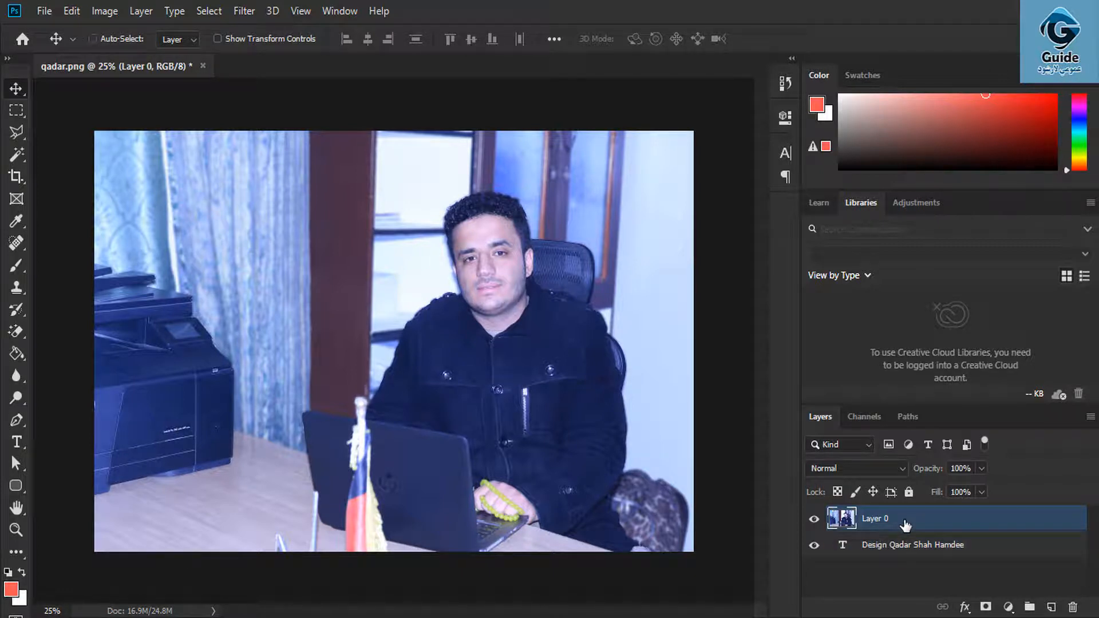
pyautogui.hotkey('ctrl', 'alt', 'g')
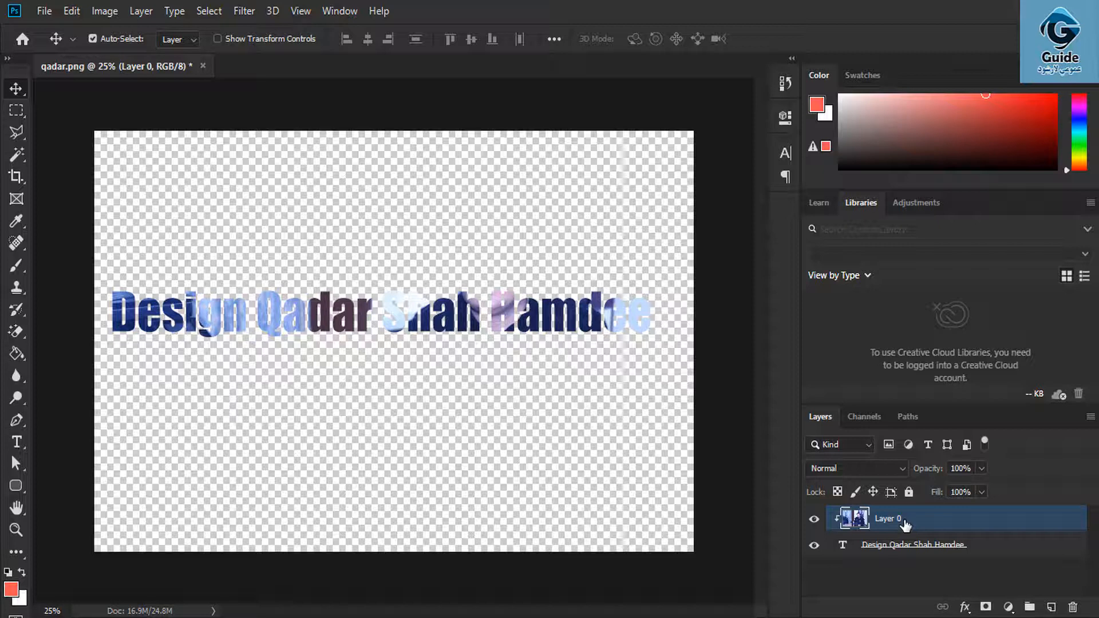
pyautogui.click(563, 617)
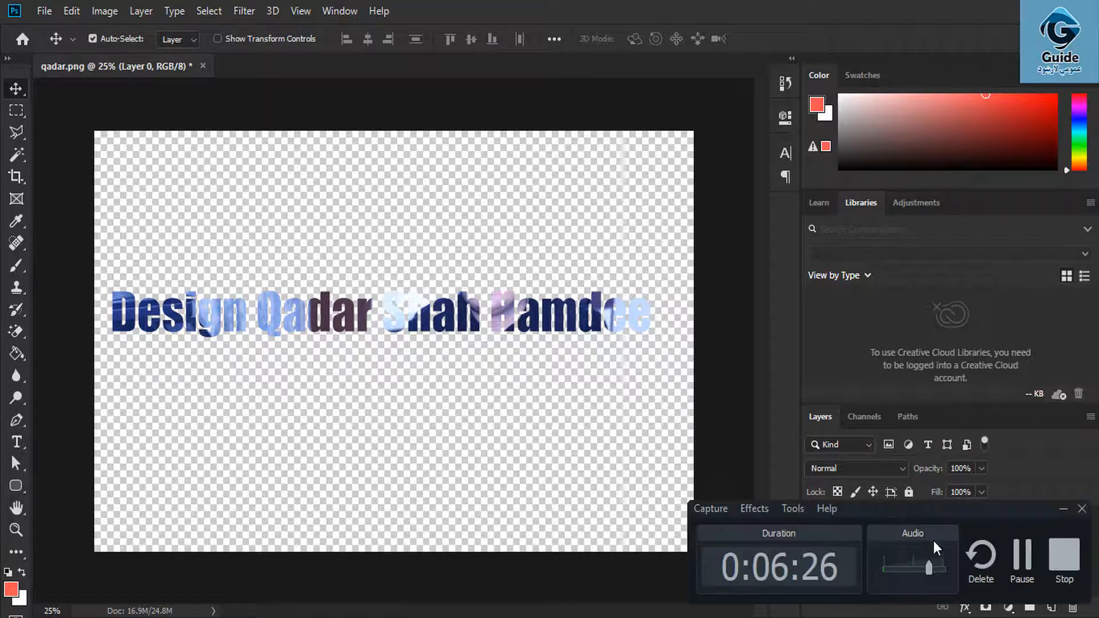
pyautogui.click(1022, 558)
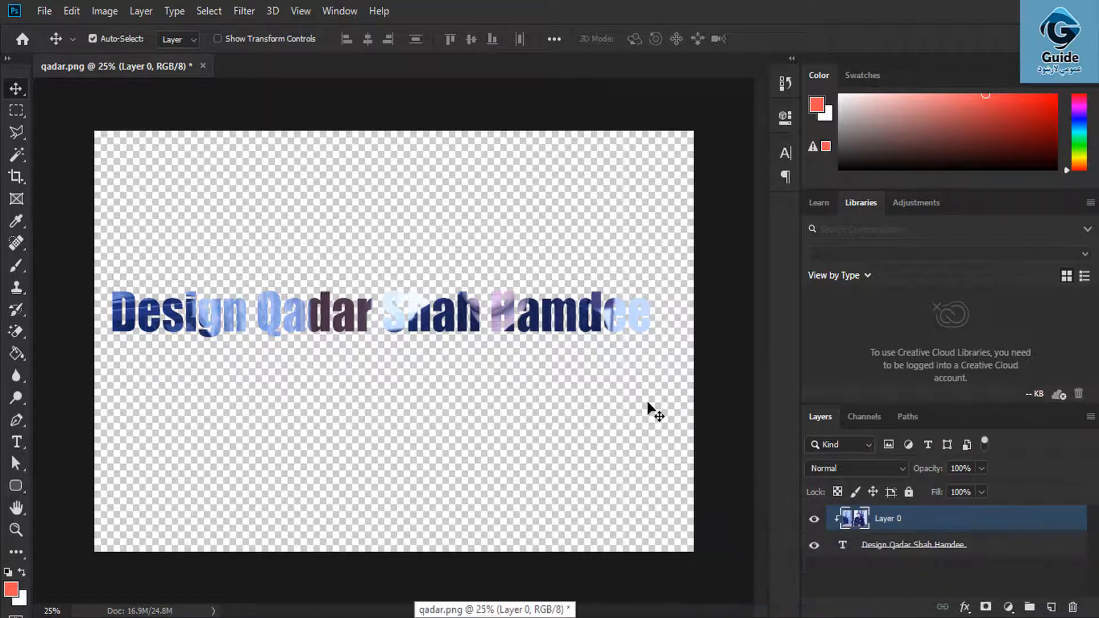
pyautogui.hotkey('ctrl', 'alt', 'g')
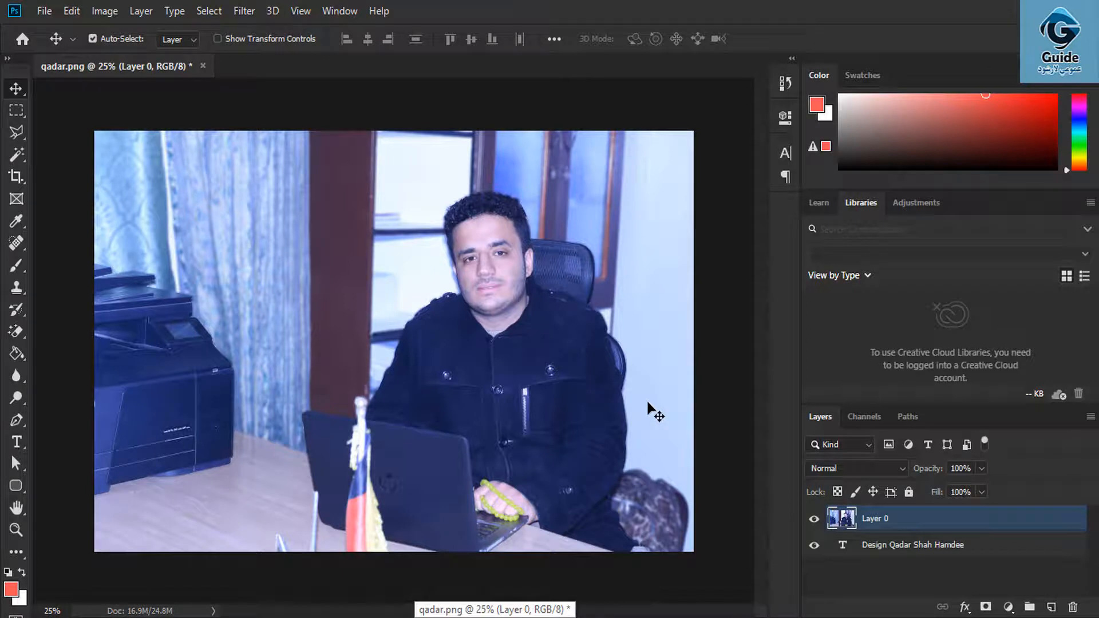
pyautogui.click(867, 589)
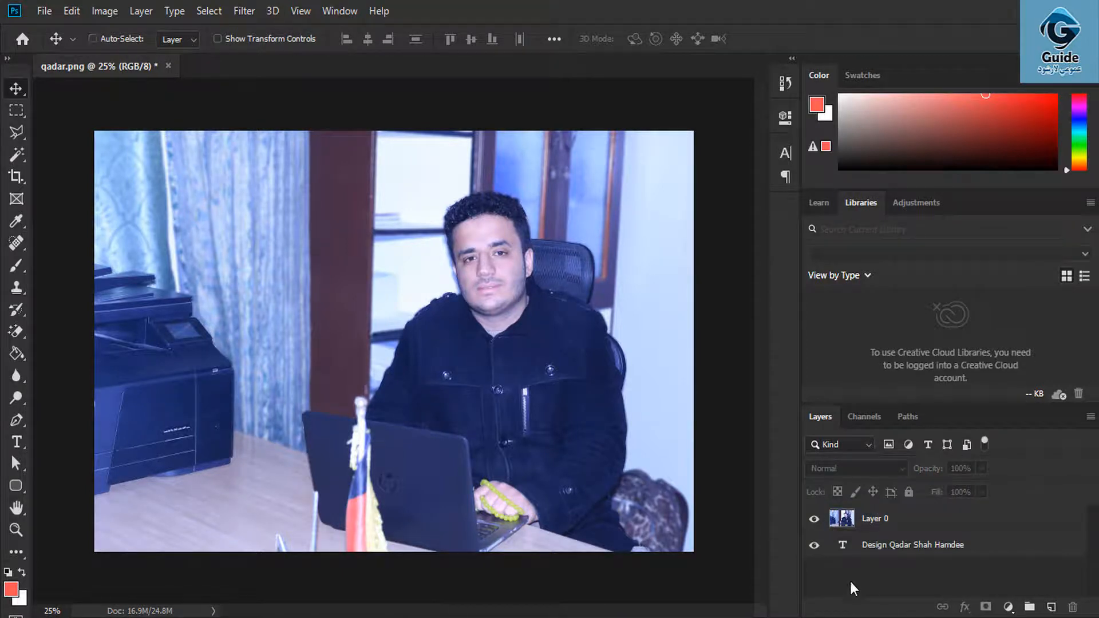
# - Mask Layer 0 with the text's letter selection, then add empty Layer 1 at the bottom
pyautogui.keyDown('ctrl'); pyautogui.click(843, 547); pyautogui.keyUp('ctrl')
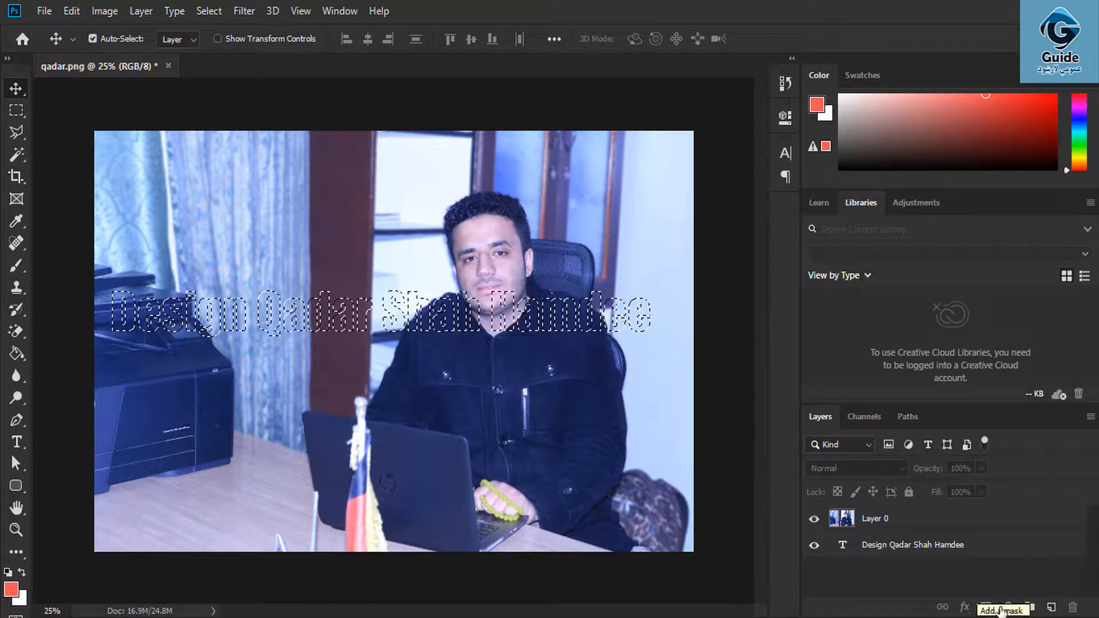
pyautogui.click(900, 518)
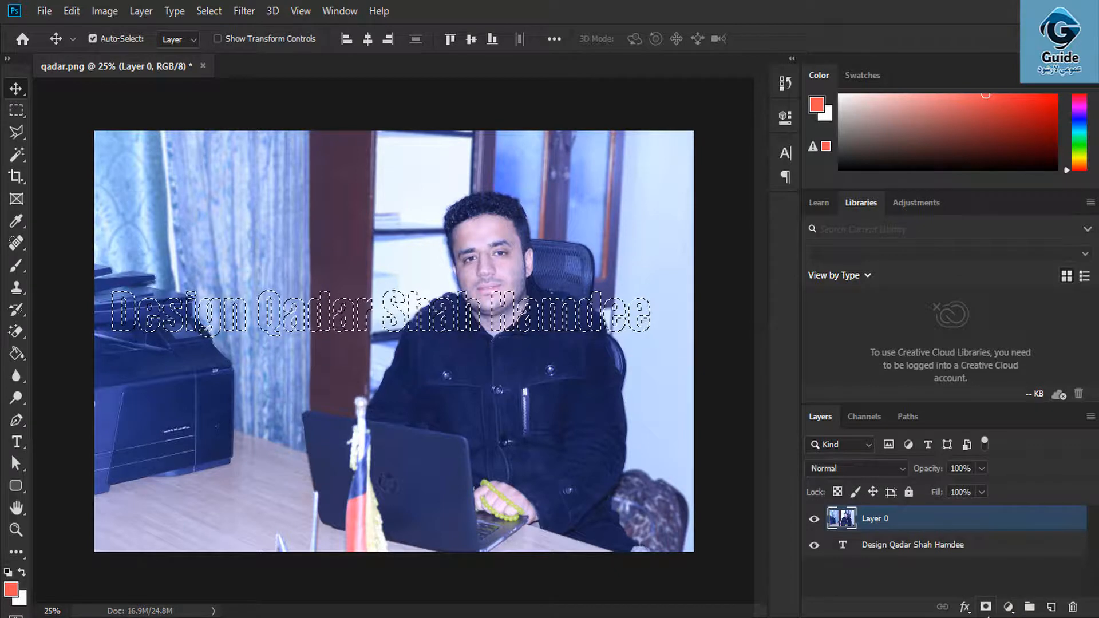
pyautogui.click(986, 607)
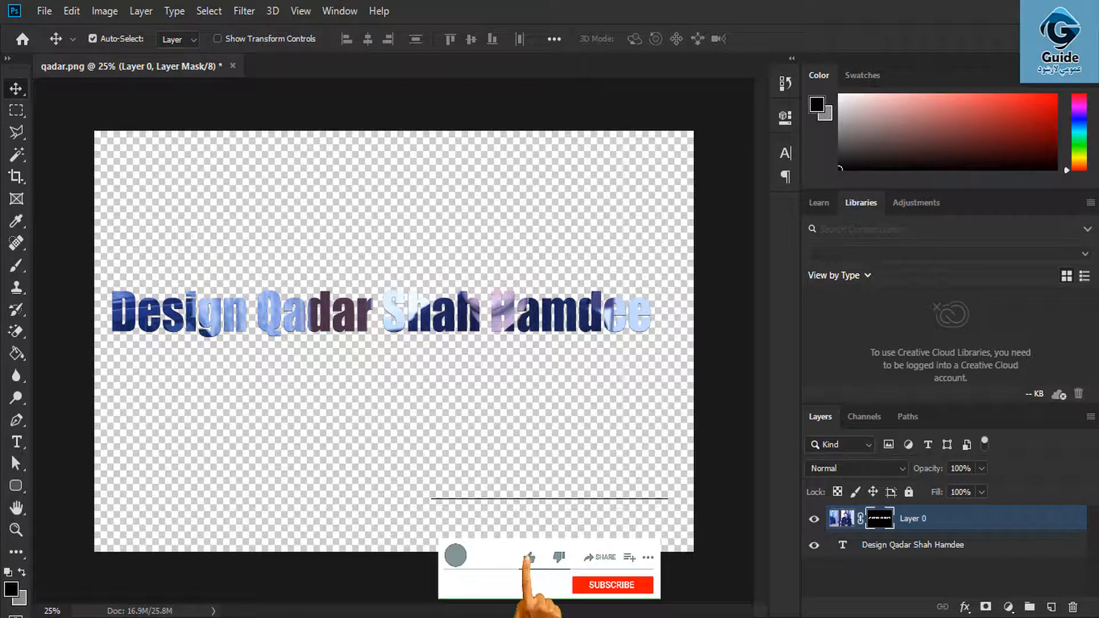
pyautogui.click(1050, 607)
pyautogui.moveTo(899, 526); pyautogui.dragTo(885, 575)
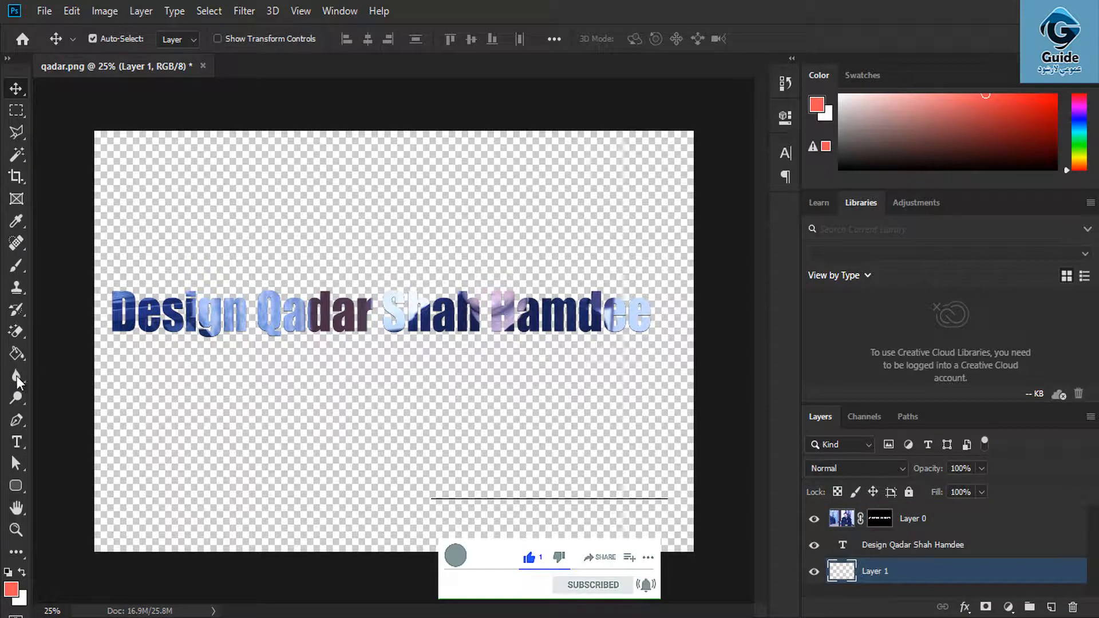
# - Fill Layer 1 with coral red and hide the black text layer
pyautogui.click(16, 354)
pyautogui.click(320, 462)
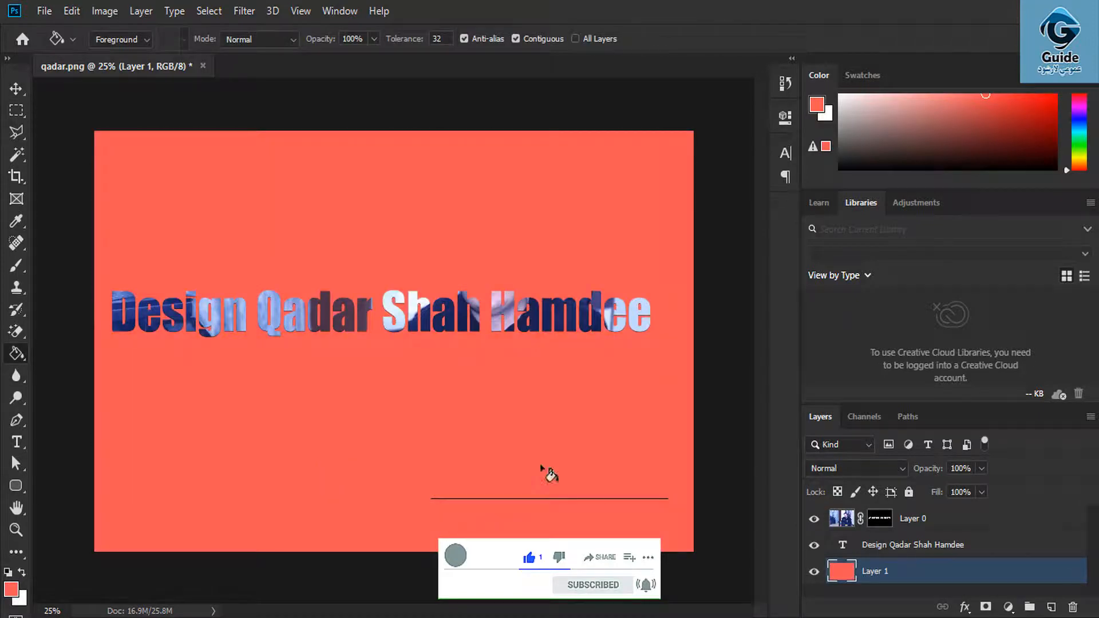
pyautogui.click(953, 545)
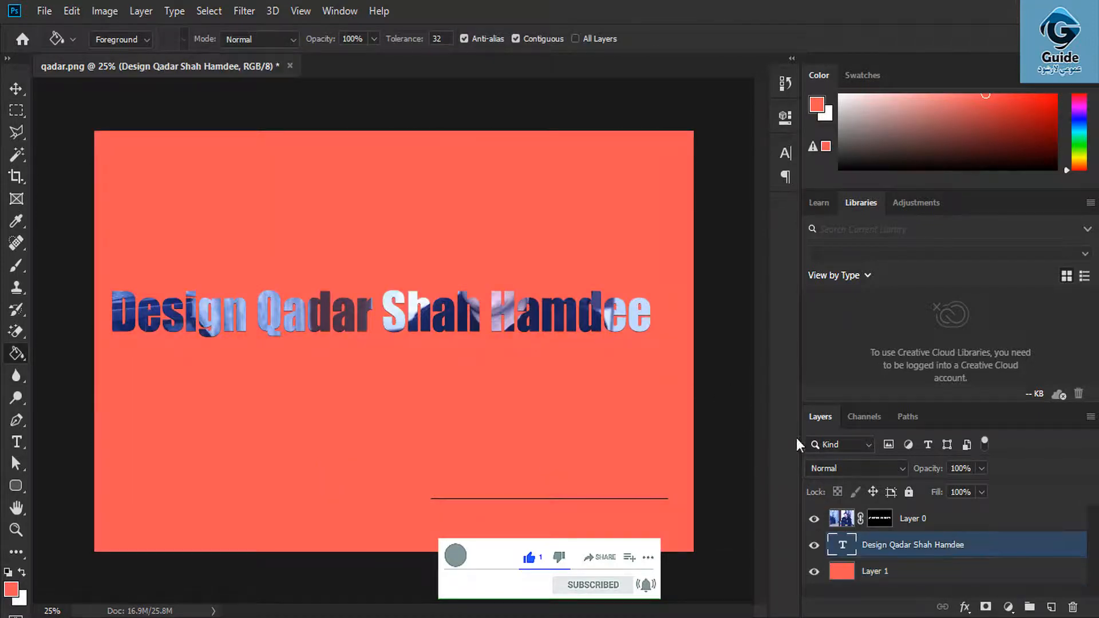
pyautogui.click(813, 546)
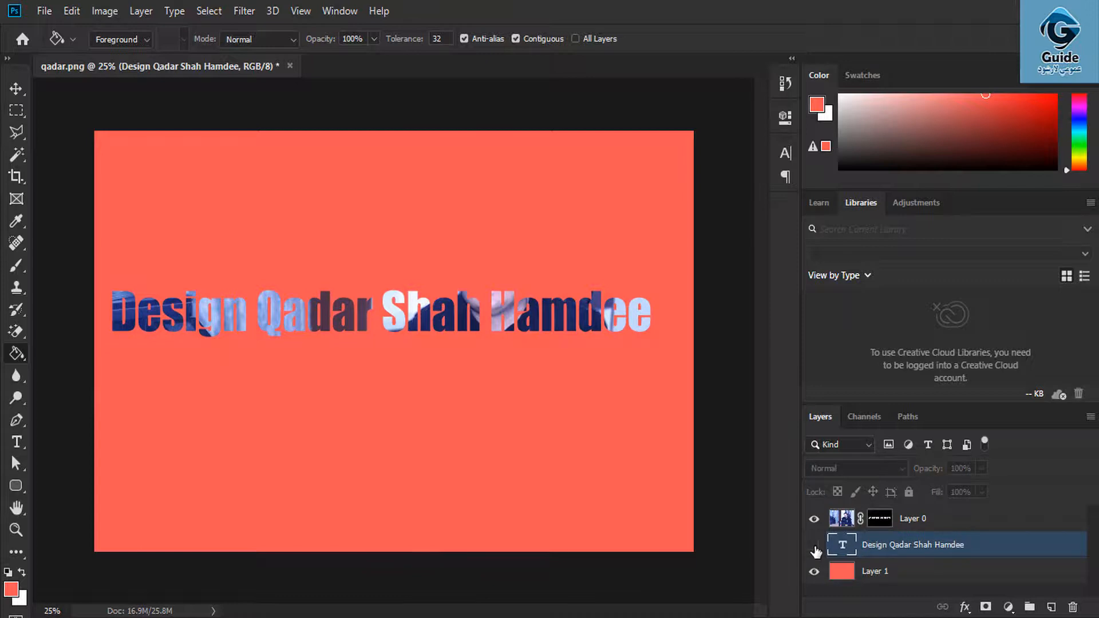
# - Move the photo-filled lettering lower on the canvas and show the black text again
pyautogui.click(16, 88)
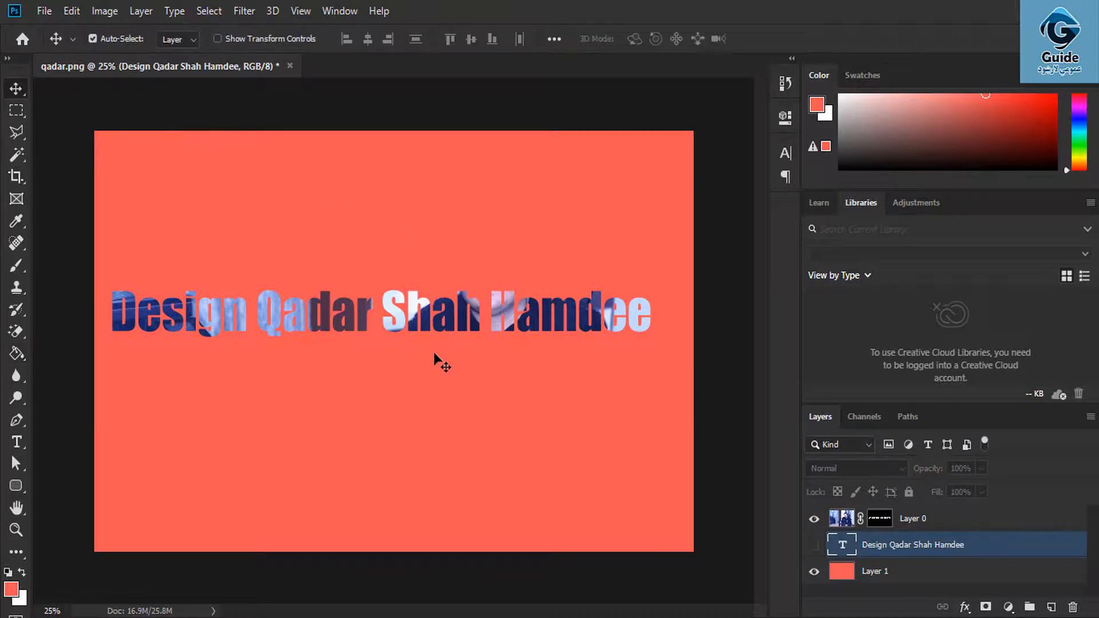
pyautogui.click(451, 312)
pyautogui.moveTo(449, 306); pyautogui.dragTo(441, 442)
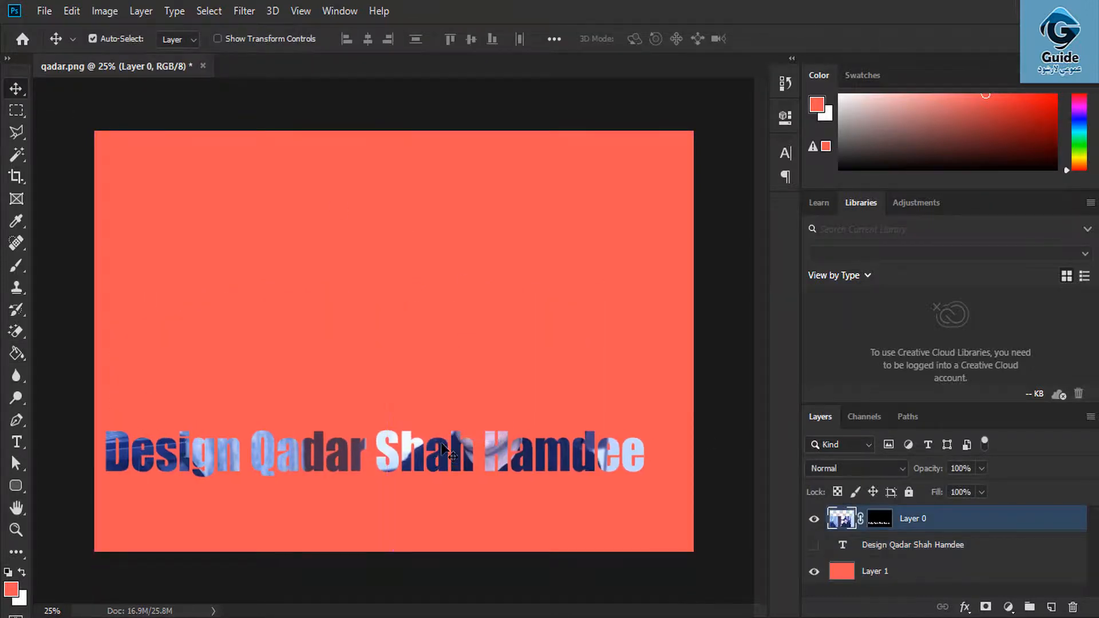
pyautogui.click(814, 546)
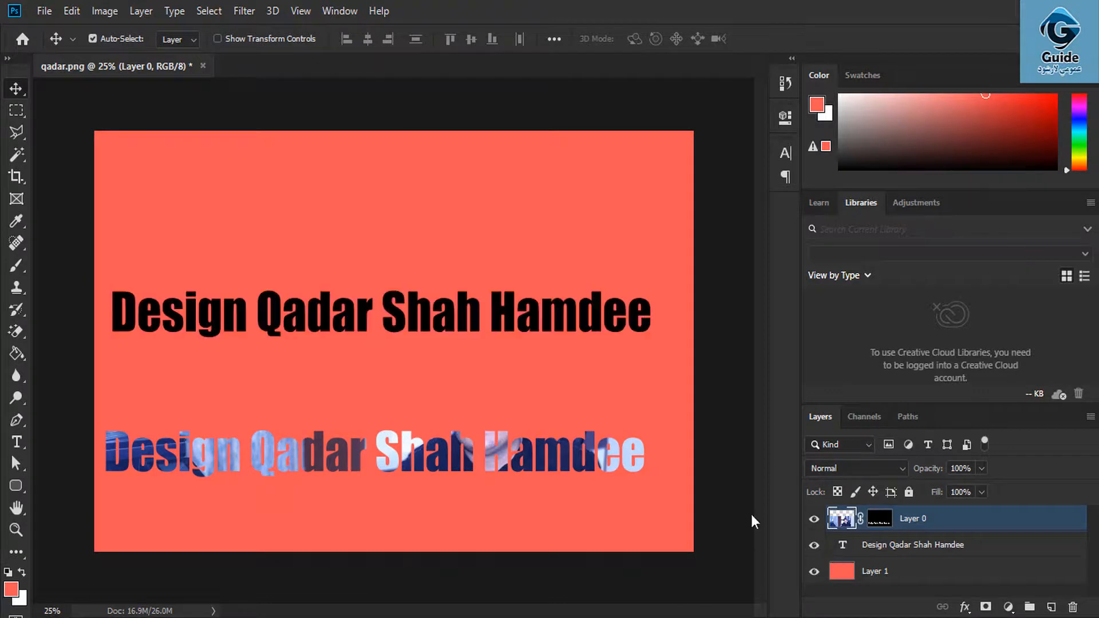
pyautogui.moveTo(501, 459); pyautogui.dragTo(522, 411)
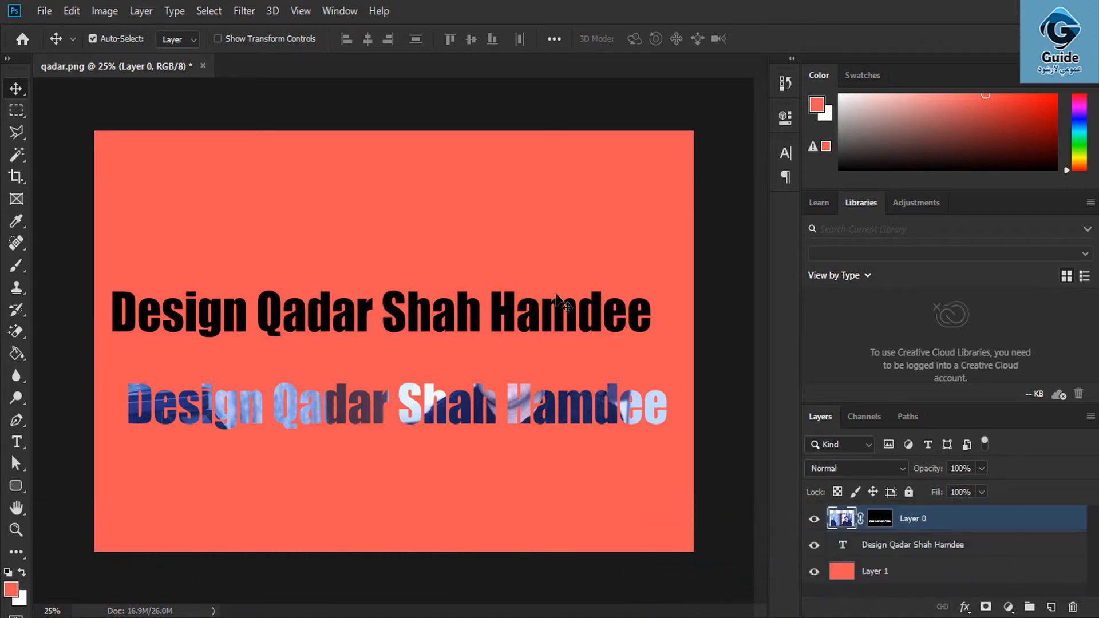
pyautogui.click(138, 10)
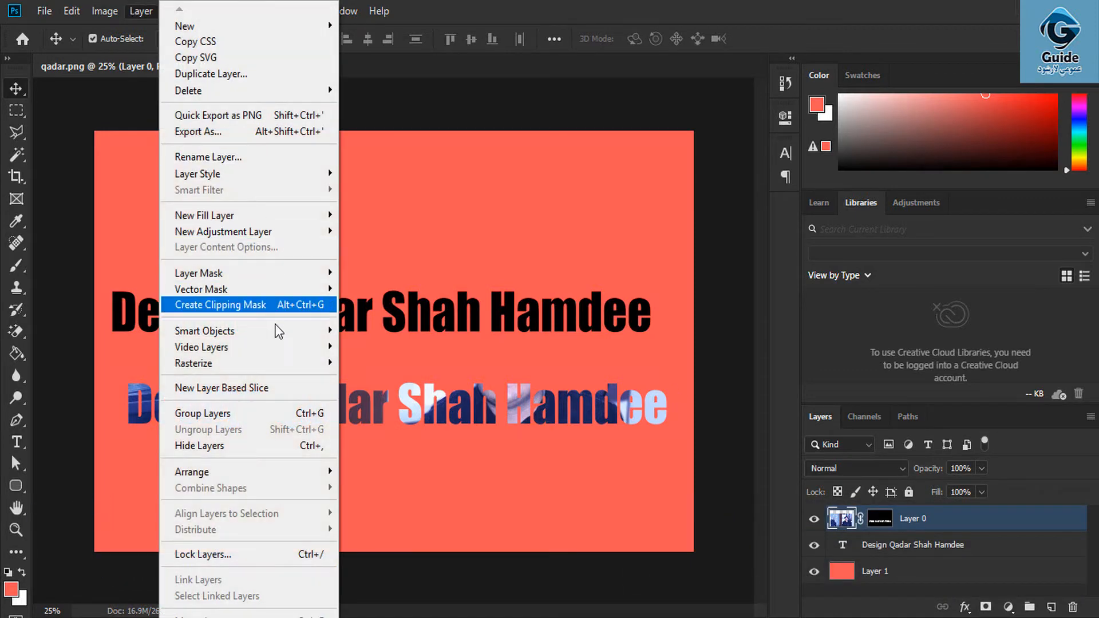